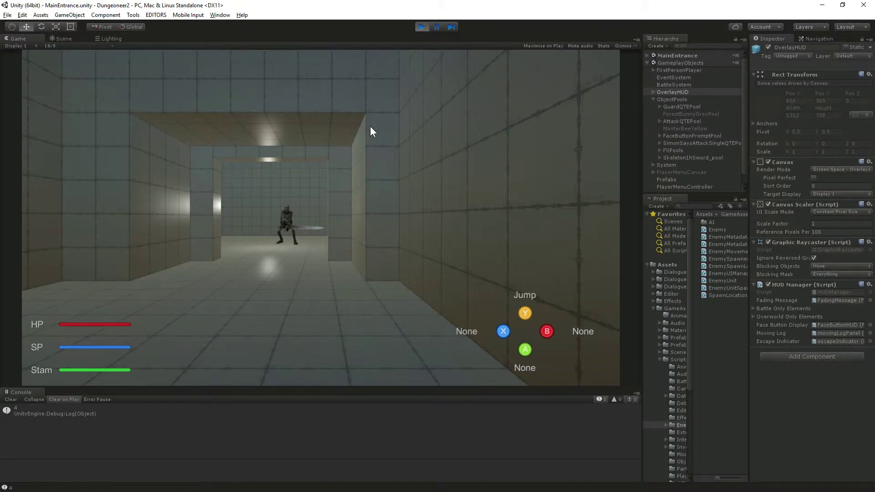
Walk the player down the corridor towards the skeleton in the running game to start a battle.
{"action": "key", "text": "w"}
{"action": "key", "text": "w"}
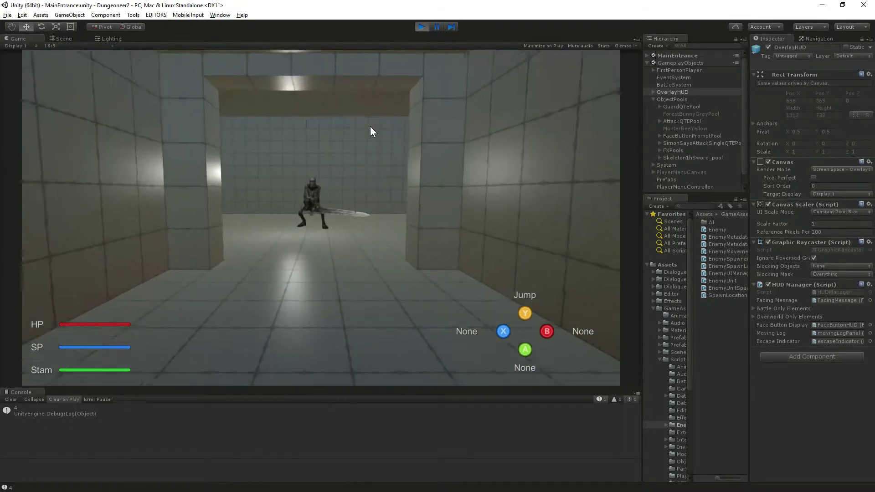
{"action": "key", "text": "w"}
{"action": "key", "text": "w"}
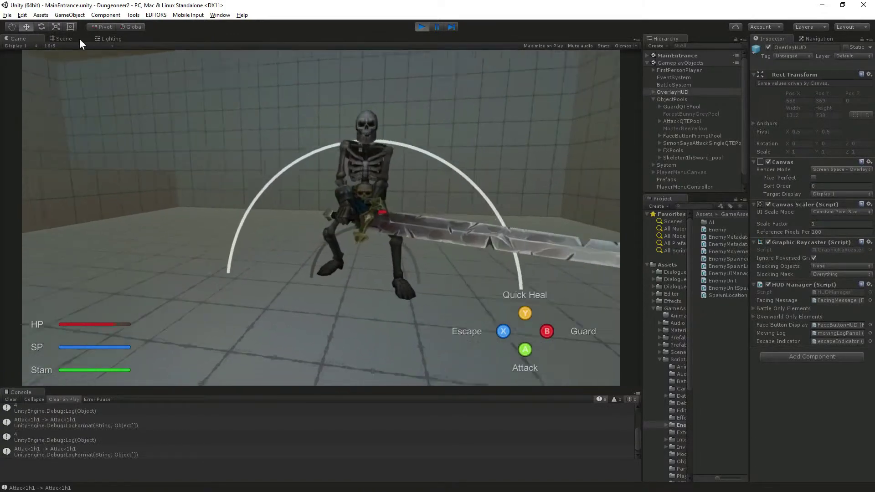
Inspect the skeleton battle in the Scene view, return to the Game view to attack, and stop play mode.
{"action": "left_click", "coordinate": [69, 39]}
{"action": "right_click_drag", "start_coordinate": [354, 190], "coordinate": [649, 179]}
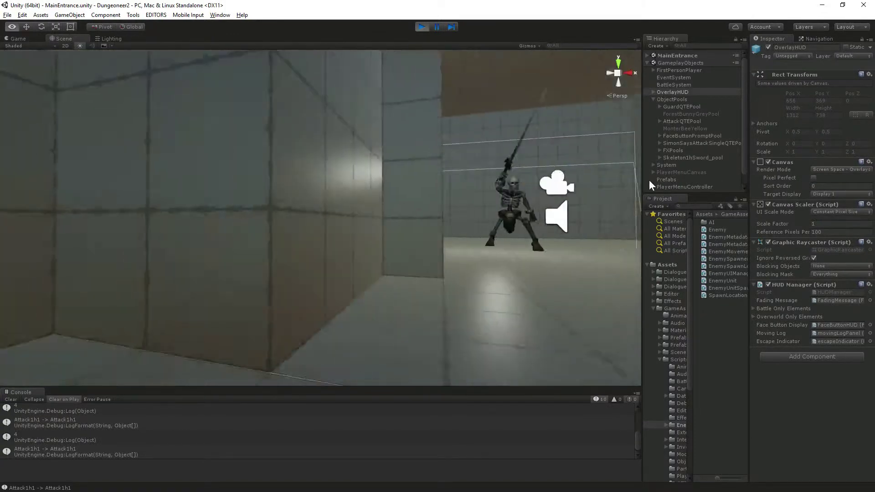
{"action": "right_click_drag", "start_coordinate": [456, 191], "coordinate": [444, 184]}
{"action": "left_click", "coordinate": [24, 38]}
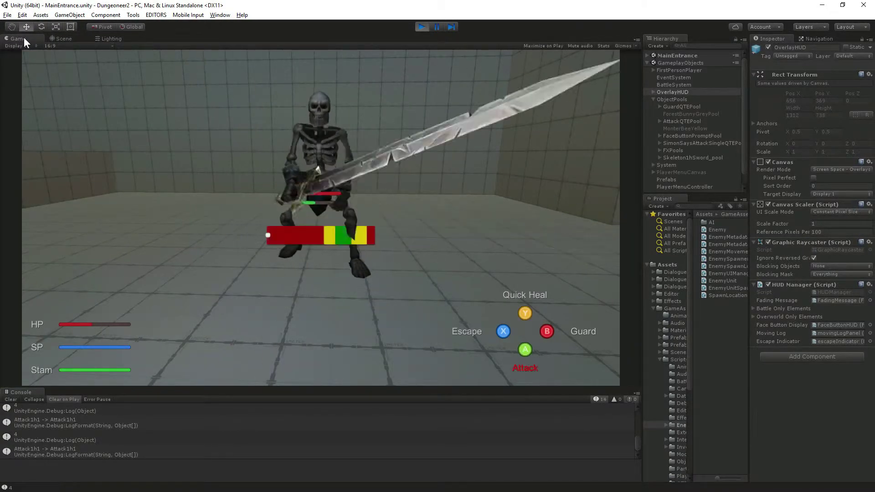
{"action": "key", "text": "space"}
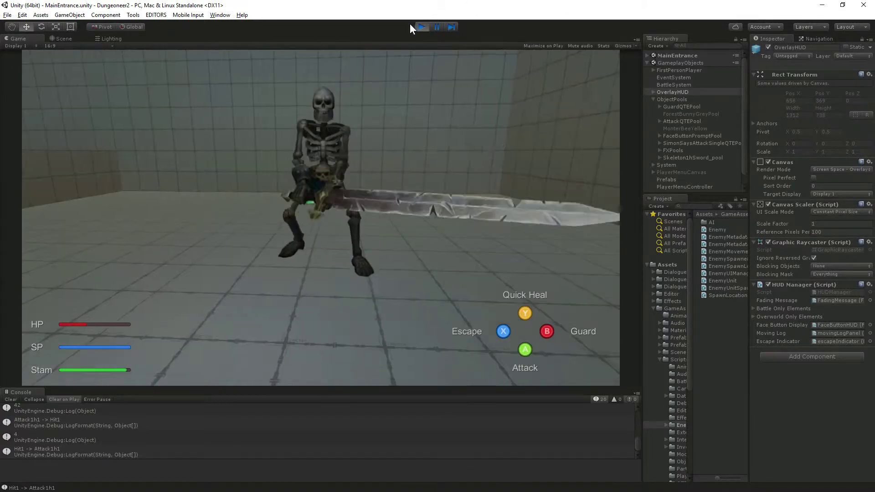
{"action": "left_click", "coordinate": [422, 26]}
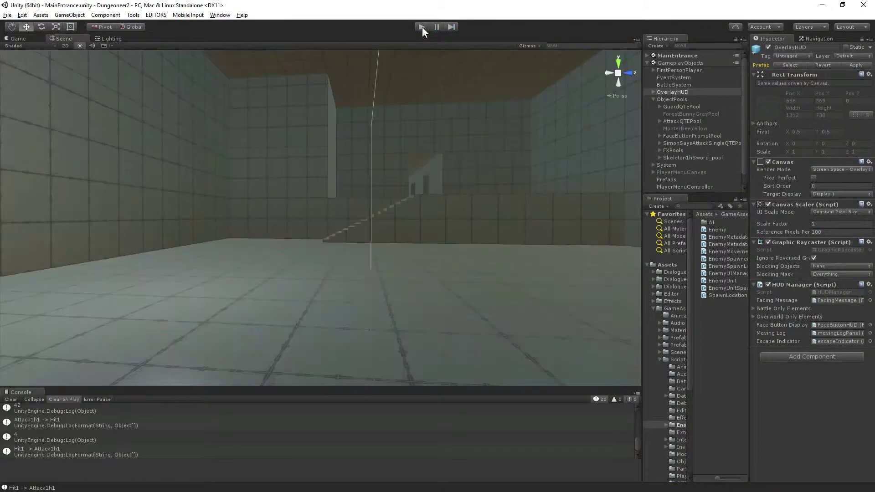
Check the ObjectPools object and its GuardQTEPool child, and collapse ObjectPools in the hierarchy.
{"action": "left_click", "coordinate": [669, 100]}
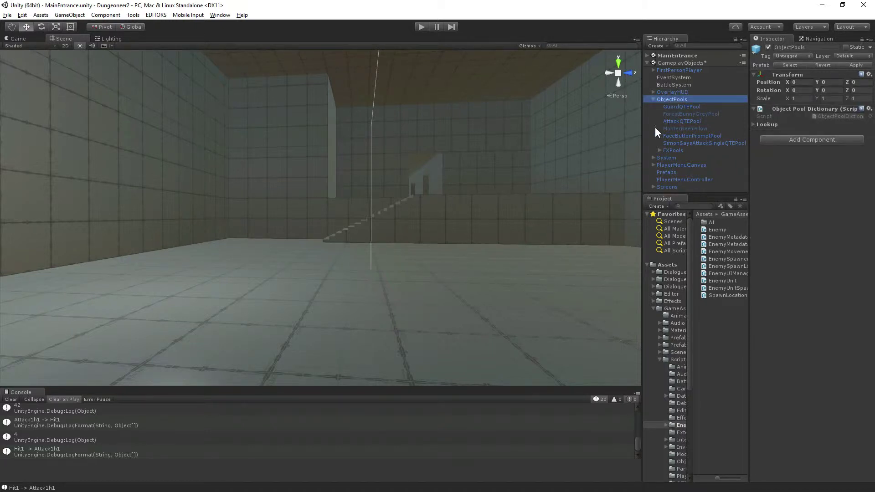
{"action": "left_click", "coordinate": [674, 108]}
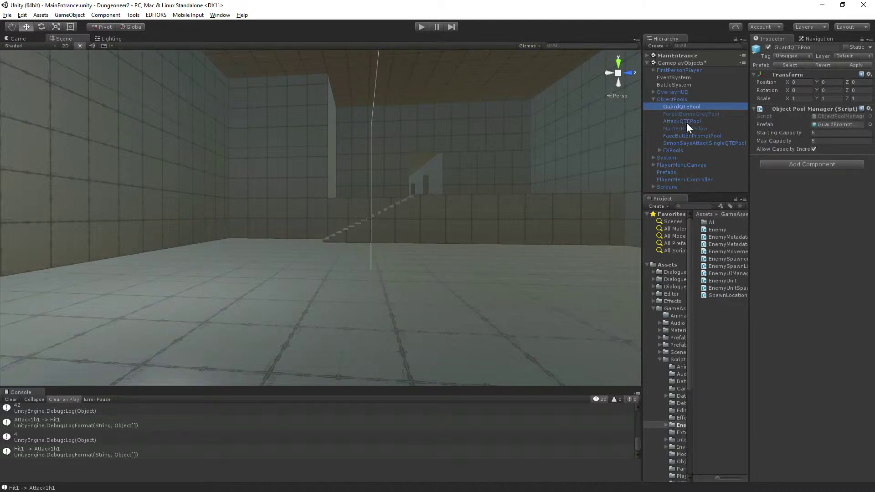
{"action": "left_click", "coordinate": [675, 97]}
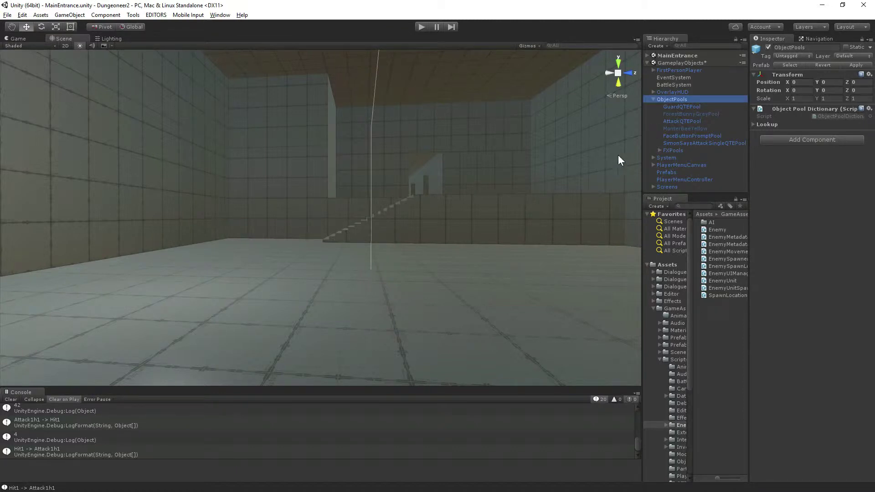
{"action": "key", "text": "Left"}
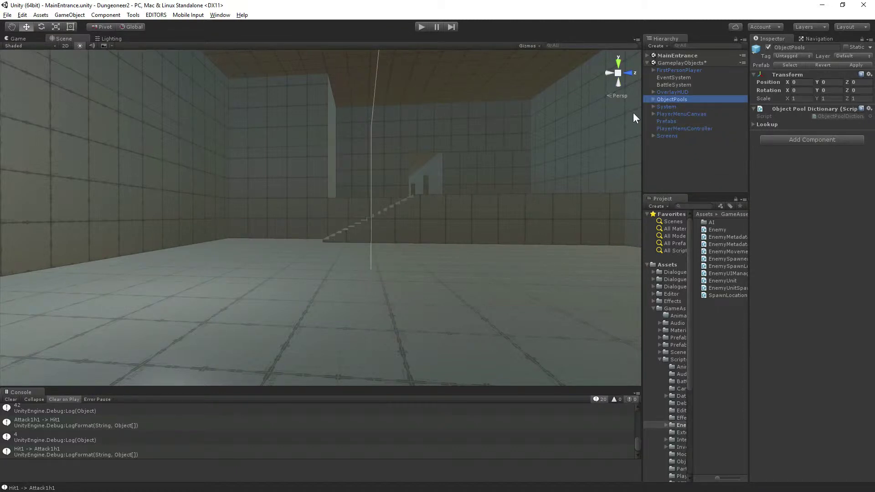
Examine the components of the top-level gameplay objects between FirstPersonPlayer and Prefabs.
{"action": "key", "text": "Up"}
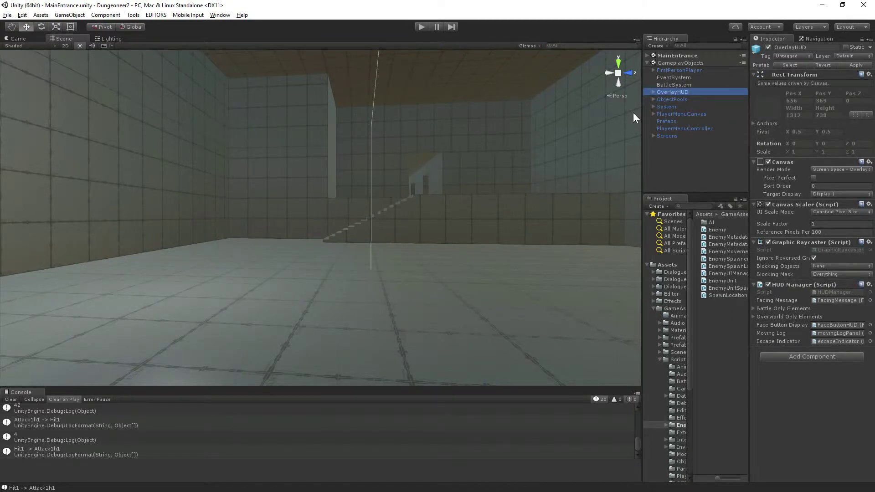
{"action": "left_click", "coordinate": [691, 85]}
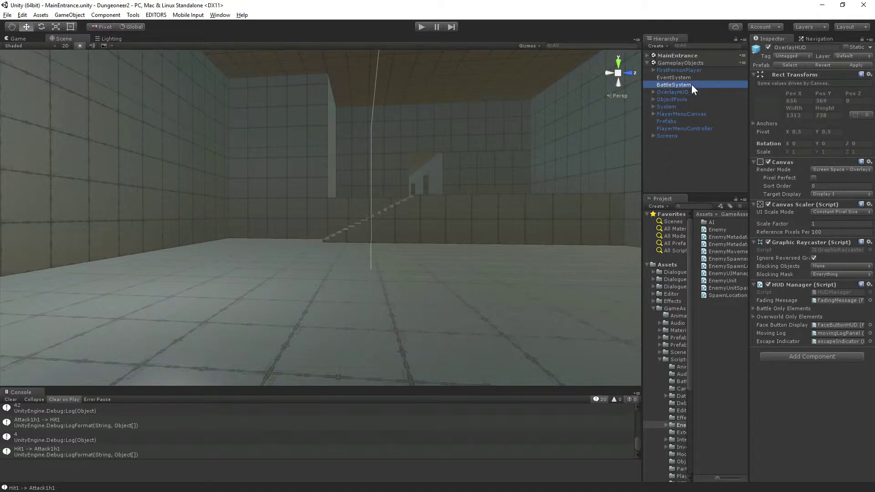
{"action": "key", "text": "Up"}
{"action": "key", "text": "Up"}
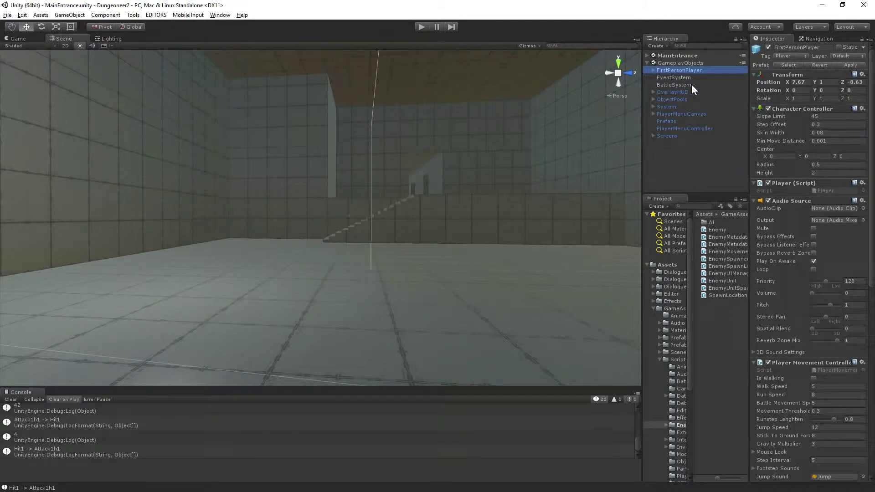
{"action": "key", "text": "Down"}
{"action": "key", "text": "Down"}
{"action": "key", "text": "Down"}
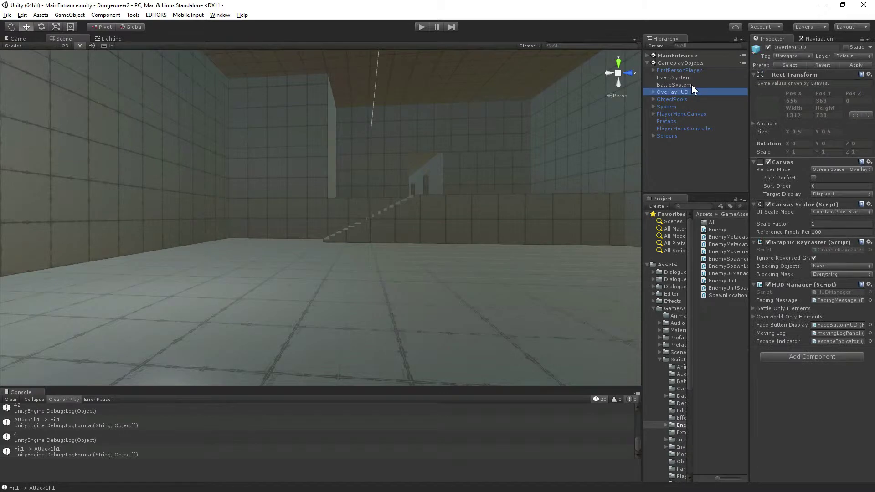
{"action": "key", "text": "Down"}
{"action": "key", "text": "Down"}
{"action": "key", "text": "Down"}
{"action": "key", "text": "Down"}
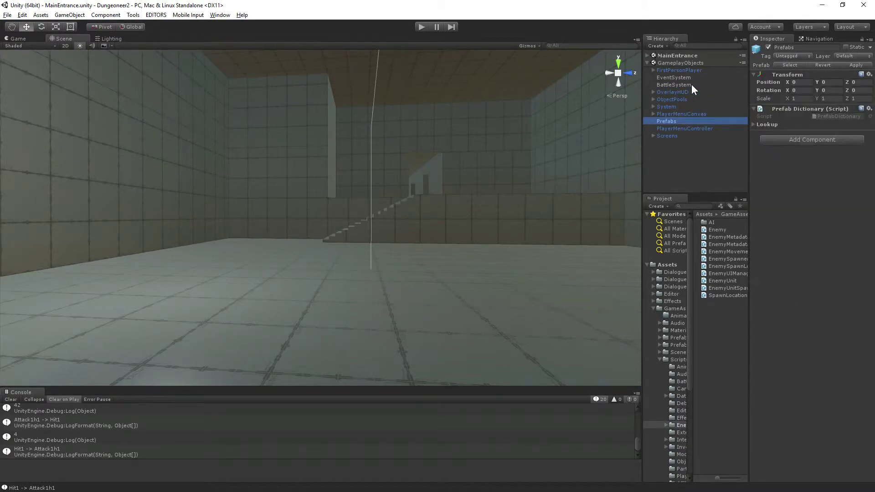
{"action": "key", "text": "Up"}
{"action": "key", "text": "Up"}
{"action": "key", "text": "Up"}
{"action": "key", "text": "Up"}
{"action": "key", "text": "Up"}
{"action": "key", "text": "Up"}
{"action": "key", "text": "Up"}
Expand FirstPersonPlayer, look through its children and select the FirstPersonCharacter camera.
{"action": "key", "text": "Right"}
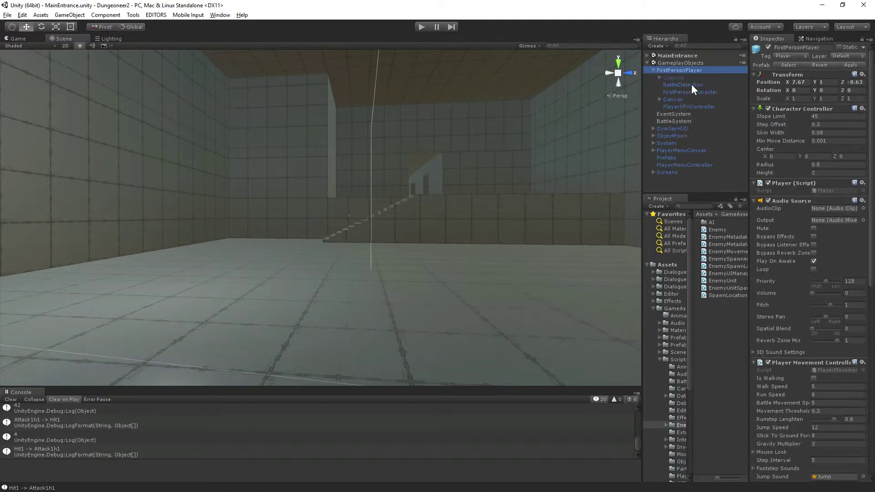
{"action": "key", "text": "Down"}
{"action": "key", "text": "Down"}
{"action": "key", "text": "Down"}
{"action": "key", "text": "Down"}
{"action": "key", "text": "Down"}
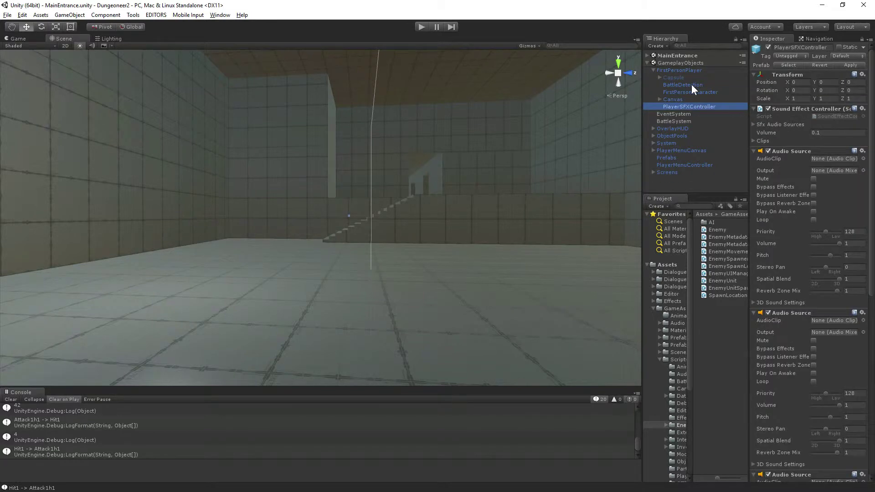
{"action": "key", "text": "Up"}
{"action": "key", "text": "Up"}
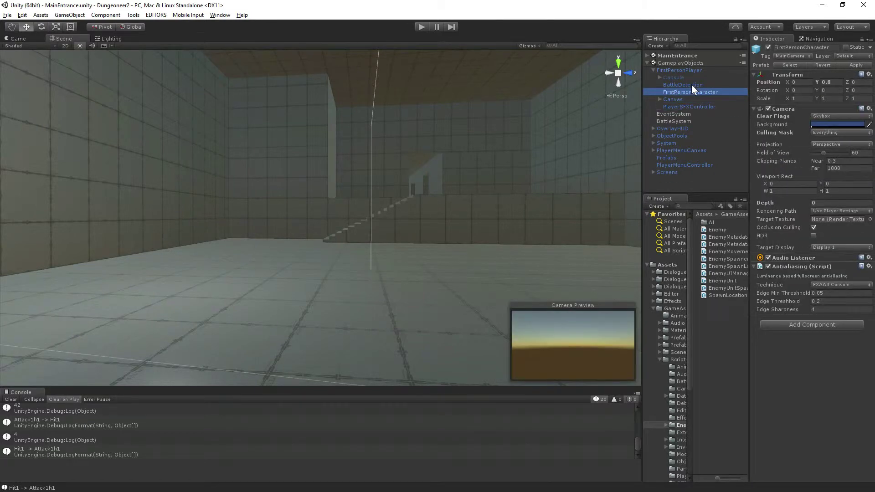
Add a camera as a child of FirstPersonCharacter and name it HUDCam.
{"action": "right_click", "coordinate": [681, 90]}
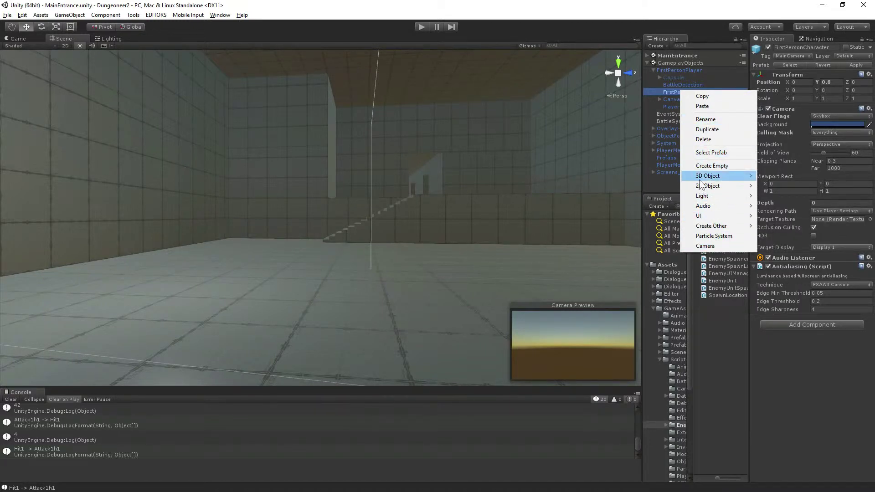
{"action": "left_click", "coordinate": [708, 246]}
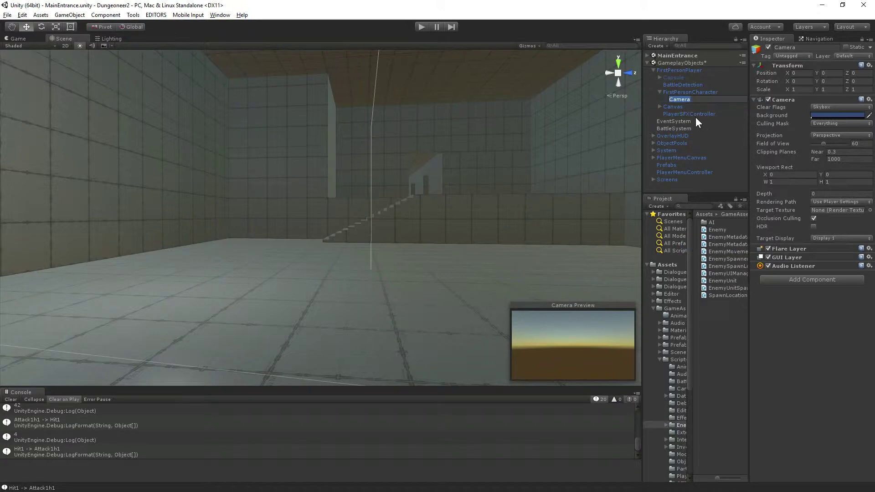
{"action": "type", "text": "HUDCam"}
{"action": "key", "text": "Return"}
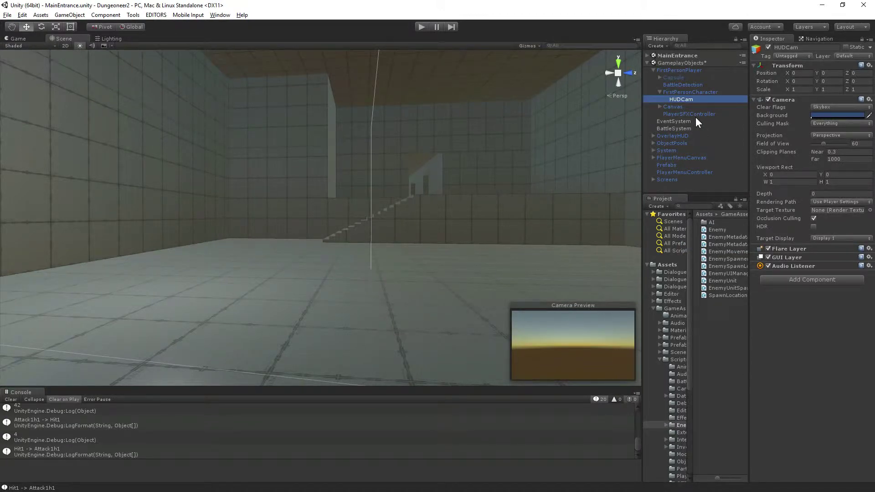
Set HUDCam's clear flags to Depth only and its depth to 1.
{"action": "left_click", "coordinate": [698, 92]}
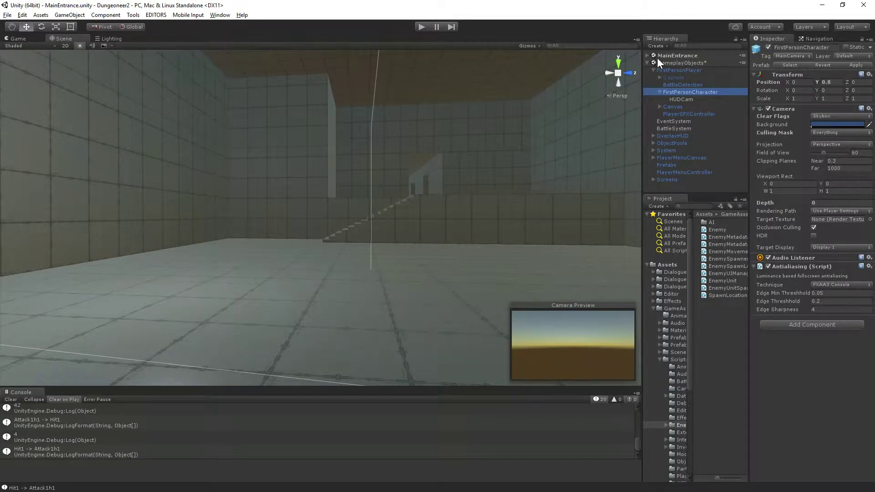
{"action": "key", "text": "Down"}
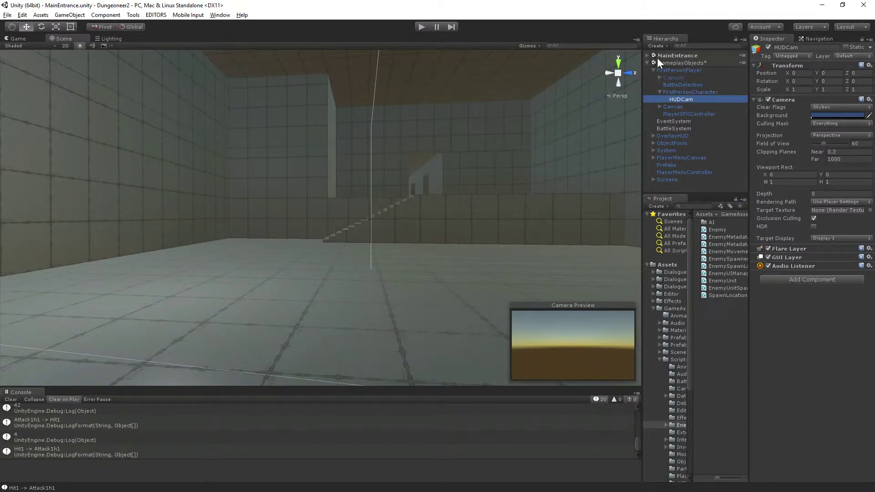
{"action": "left_click", "coordinate": [843, 106]}
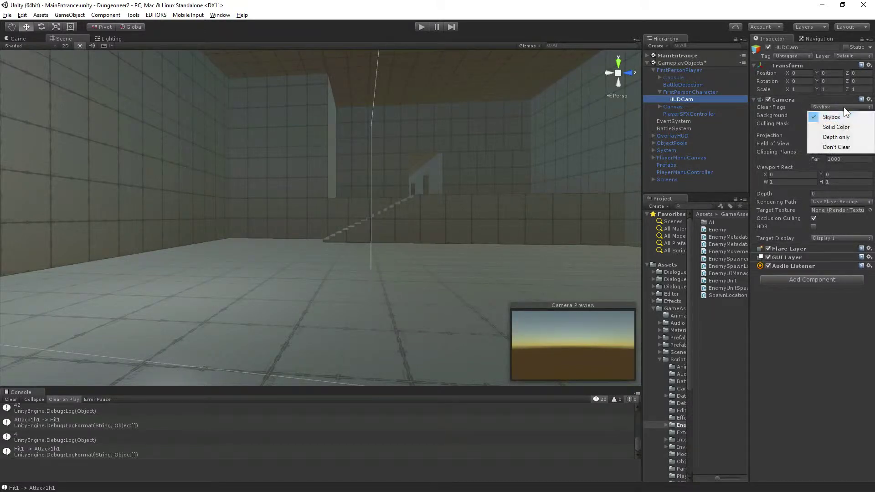
{"action": "left_click", "coordinate": [839, 136]}
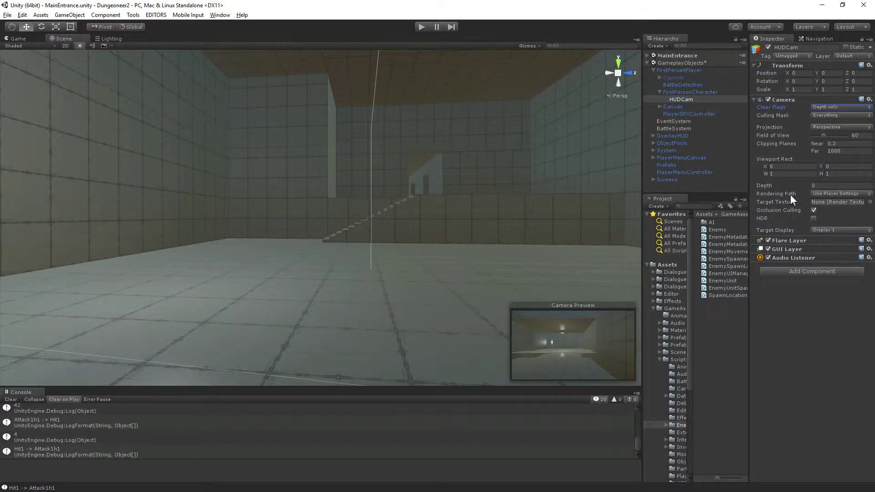
{"action": "left_click", "coordinate": [821, 187]}
{"action": "type", "text": "1"}
{"action": "key", "text": "Tab"}
Review the camera settings of FirstPersonCharacter and HUDCam, HUDCam's culling mask options, and the PlayerMenuCanvas components.
{"action": "left_click", "coordinate": [681, 91]}
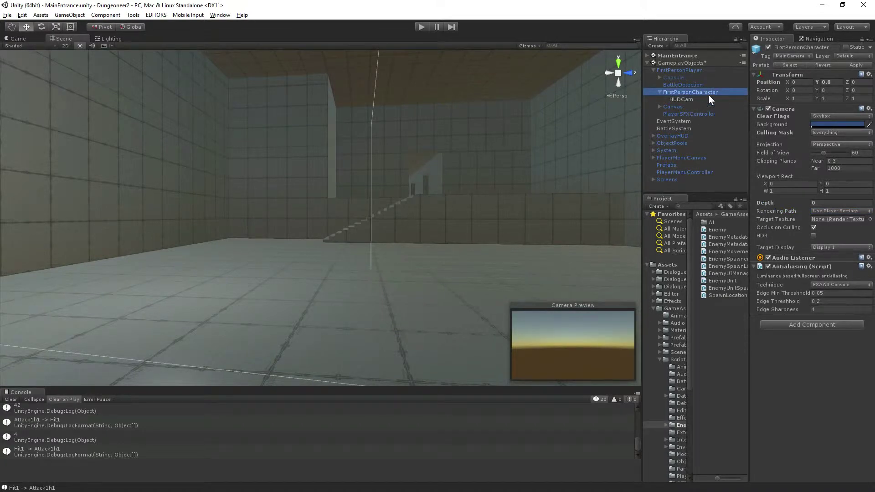
{"action": "left_click", "coordinate": [684, 99]}
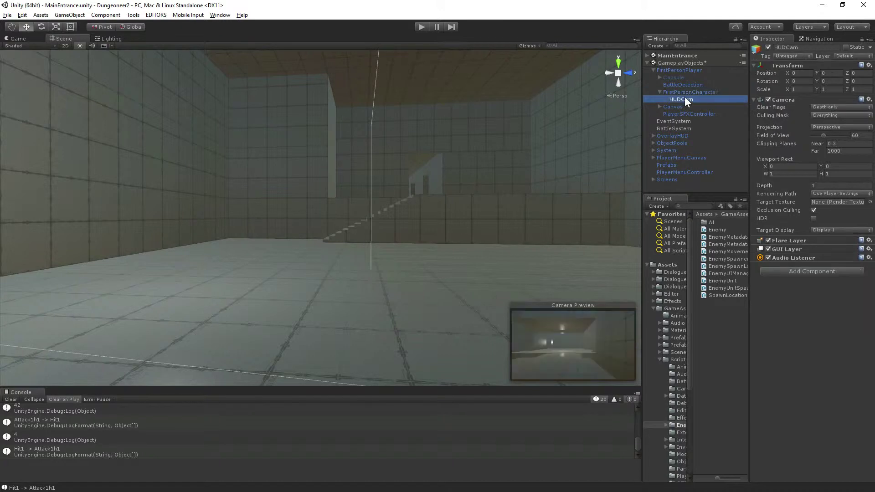
{"action": "left_click", "coordinate": [824, 114]}
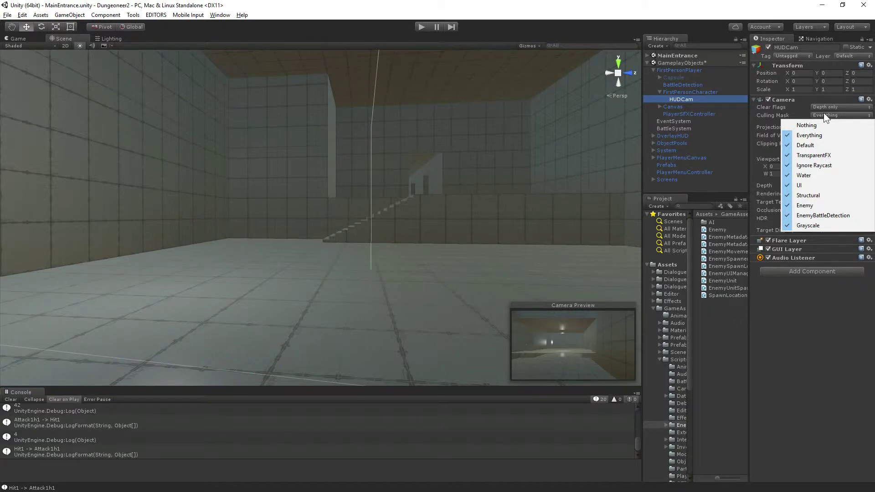
{"action": "left_click", "coordinate": [688, 84]}
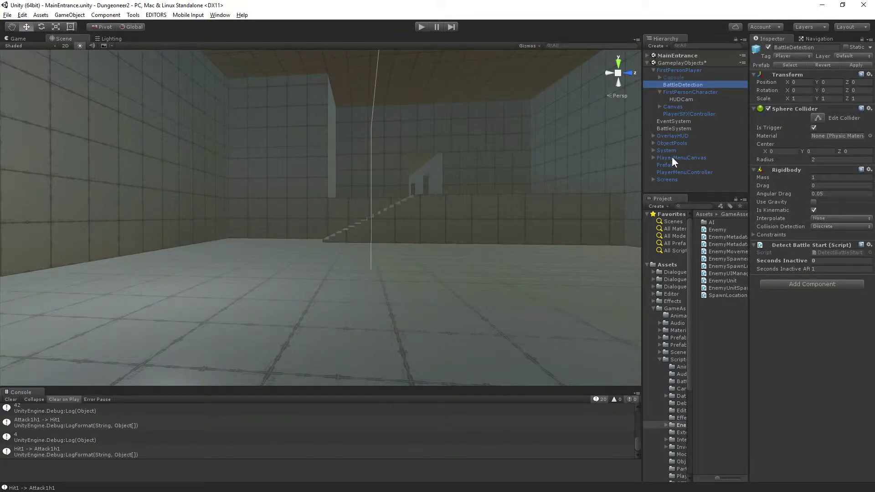
{"action": "left_click", "coordinate": [672, 158]}
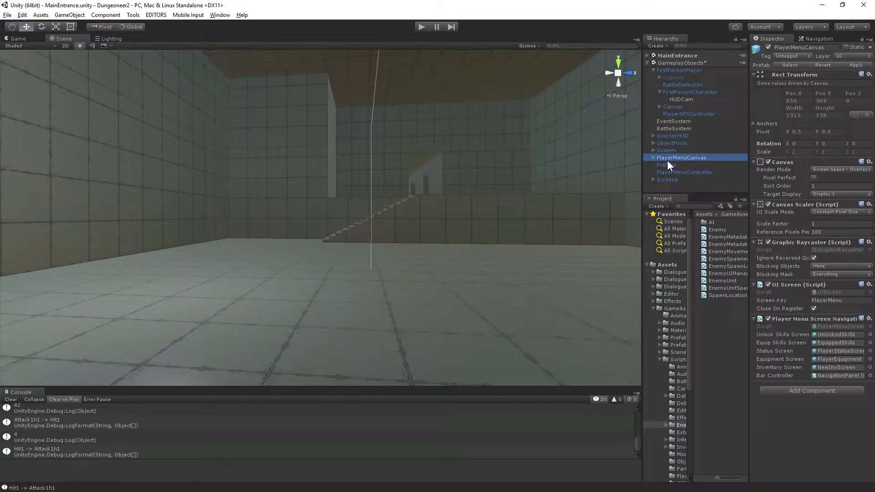
{"action": "left_click", "coordinate": [682, 173]}
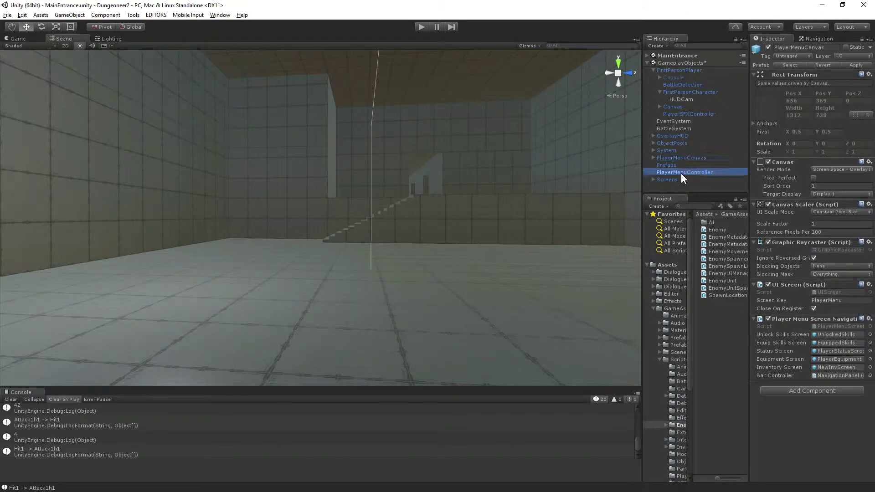
{"action": "left_click", "coordinate": [670, 158]}
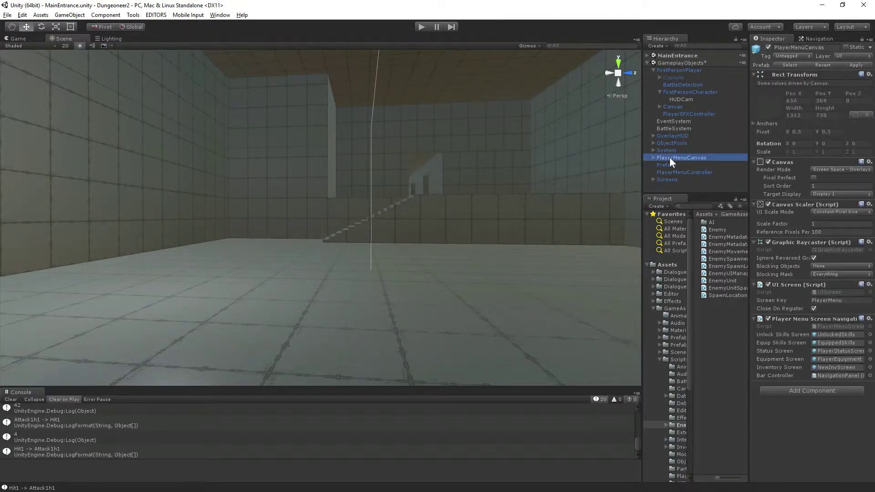
Open the project's layer settings from HUDCam and name the empty User Layer 12.
{"action": "left_click", "coordinate": [672, 99]}
{"action": "left_click", "coordinate": [845, 55]}
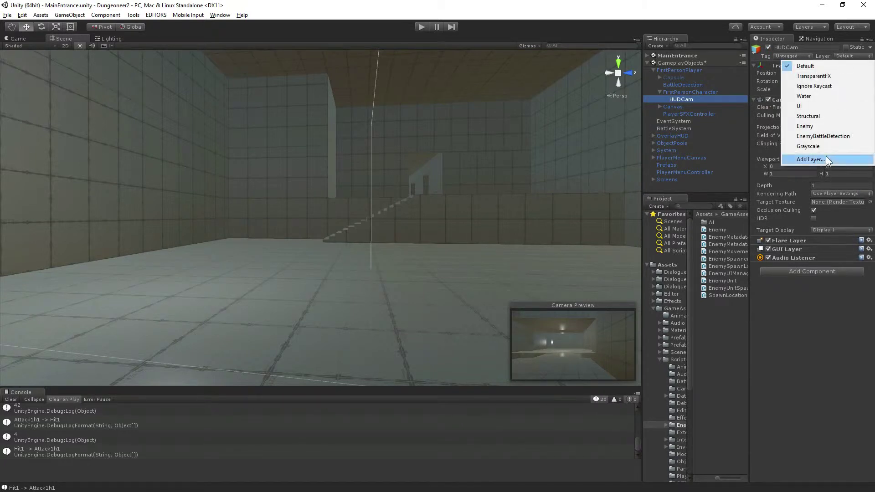
{"action": "left_click", "coordinate": [819, 160]}
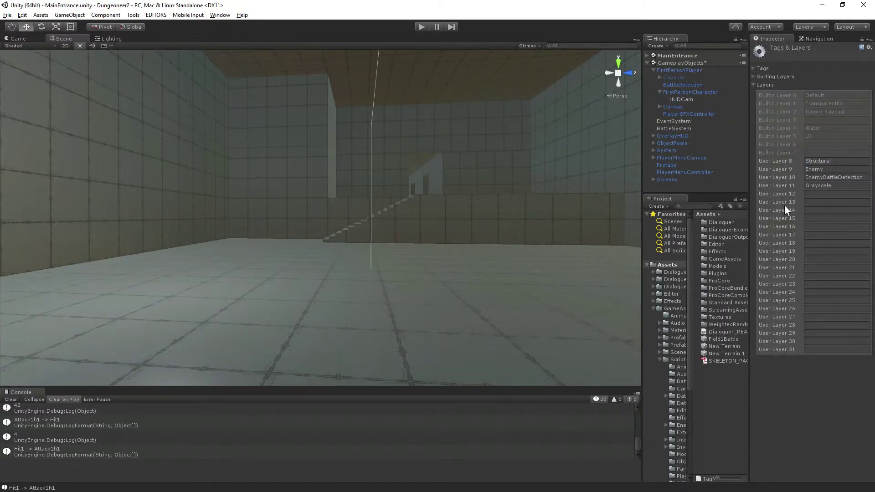
{"action": "left_click", "coordinate": [817, 193]}
{"action": "type", "text": "Del"}
{"action": "type", "text": "th1"}
Rename the HUDCam camera under FirstPersonCharacter to Depth1Cam.
{"action": "left_click", "coordinate": [679, 101]}
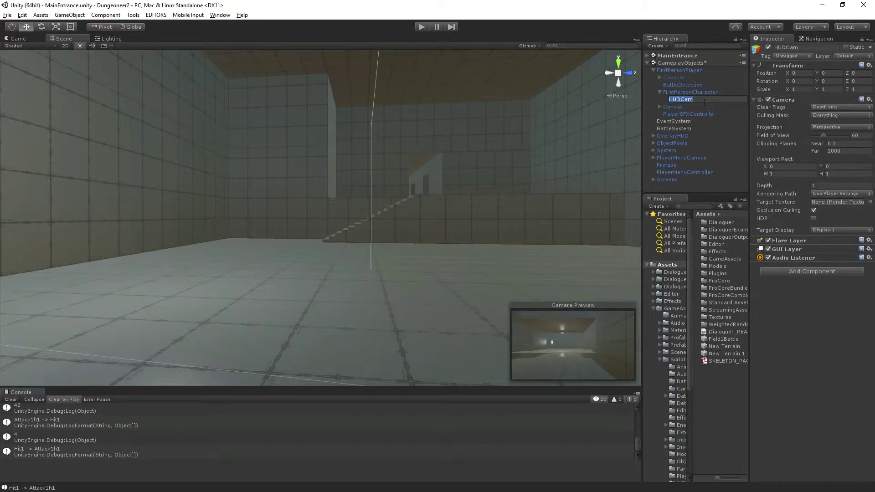
{"action": "left_click", "coordinate": [704, 103]}
{"action": "key", "text": "Return"}
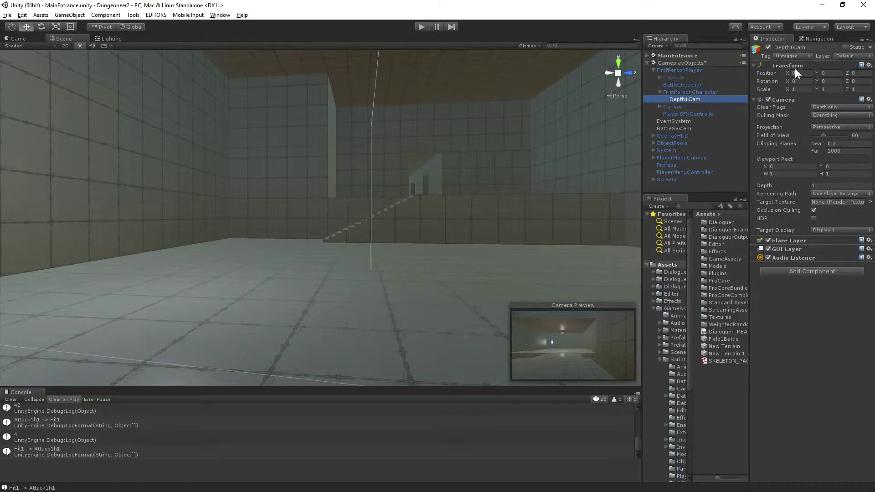
Set Depth1Cam's culling mask to render only the Depth1 layer.
{"action": "left_click", "coordinate": [829, 116]}
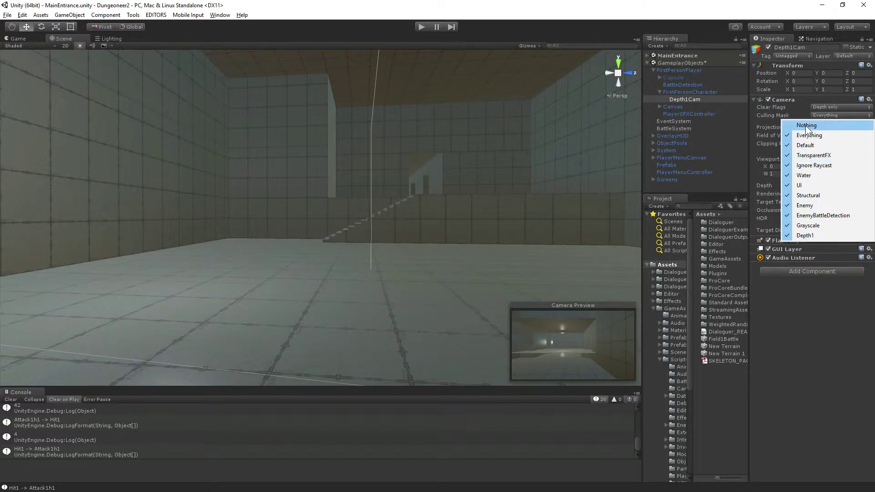
{"action": "left_click", "coordinate": [805, 125]}
{"action": "left_click", "coordinate": [832, 116]}
{"action": "left_click", "coordinate": [813, 236]}
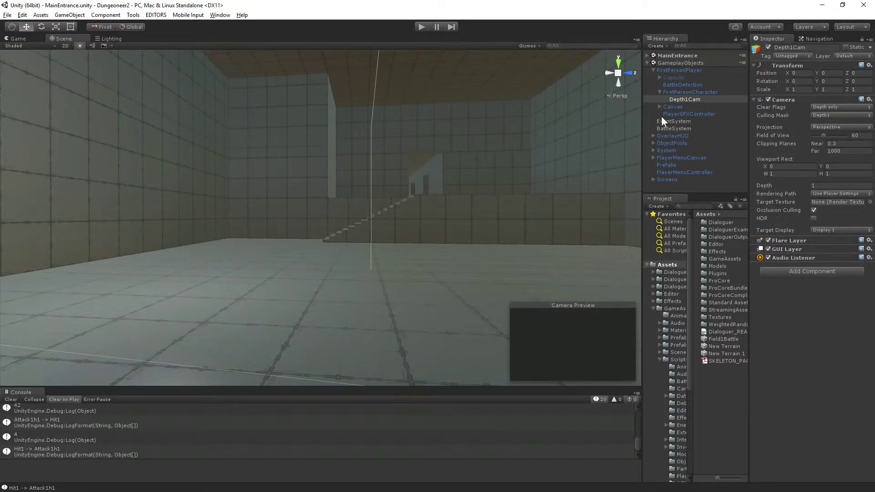
Expand StationaryEnemy's canvas hierarchy in MainEntrance and check the layers of AttackSliderPlaceholder, ButtonQTEPlaceholder and CanvasPivot.
{"action": "left_click", "coordinate": [647, 57]}
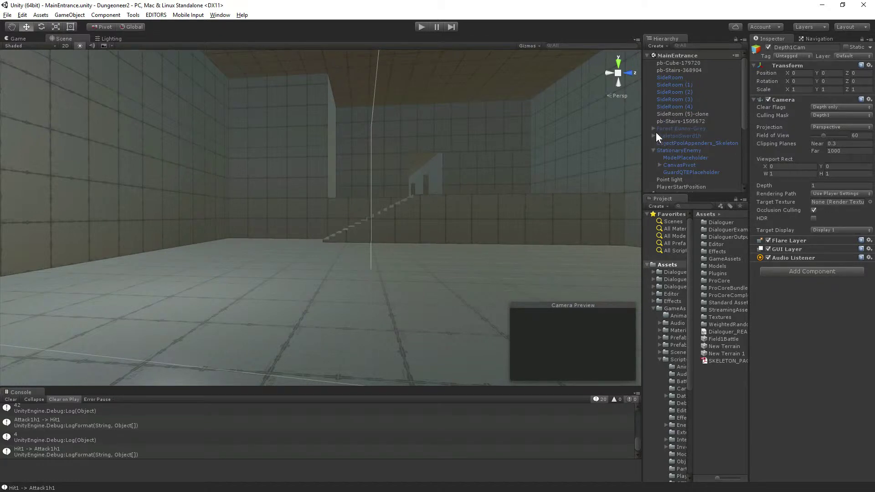
{"action": "left_click", "coordinate": [659, 164]}
{"action": "left_click", "coordinate": [666, 173]}
{"action": "scroll", "coordinate": [666, 170], "scroll_direction": "down", "scroll_amount": 3}
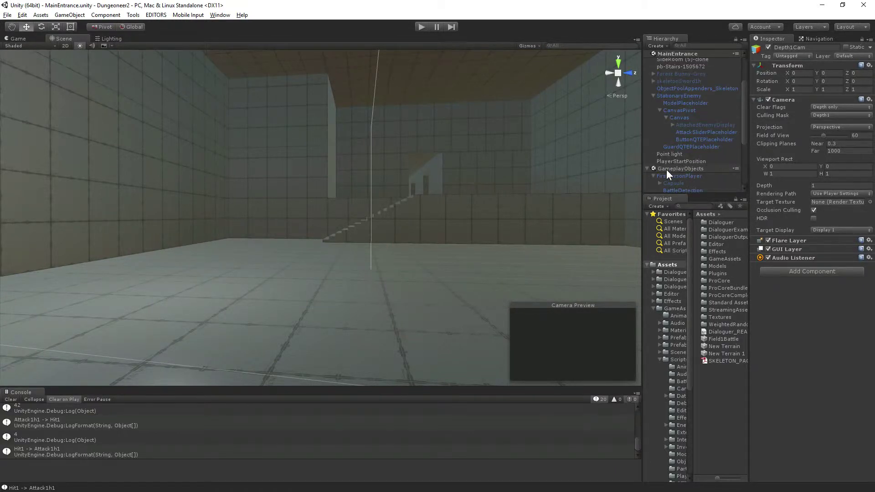
{"action": "left_click", "coordinate": [686, 140]}
{"action": "key", "text": "Up"}
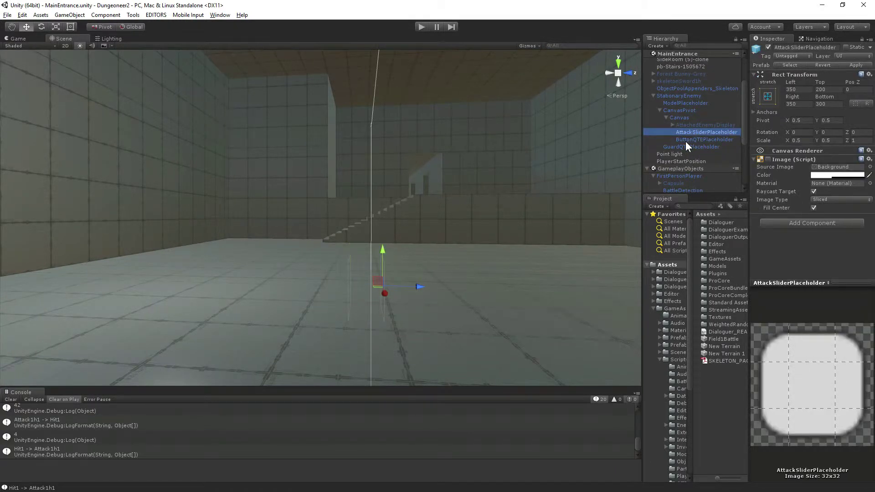
{"action": "key", "text": "Down"}
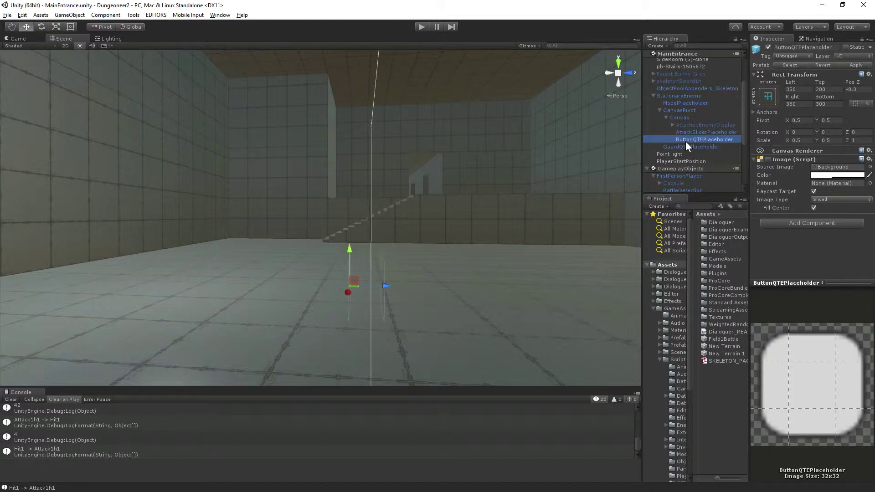
{"action": "key", "text": "Up"}
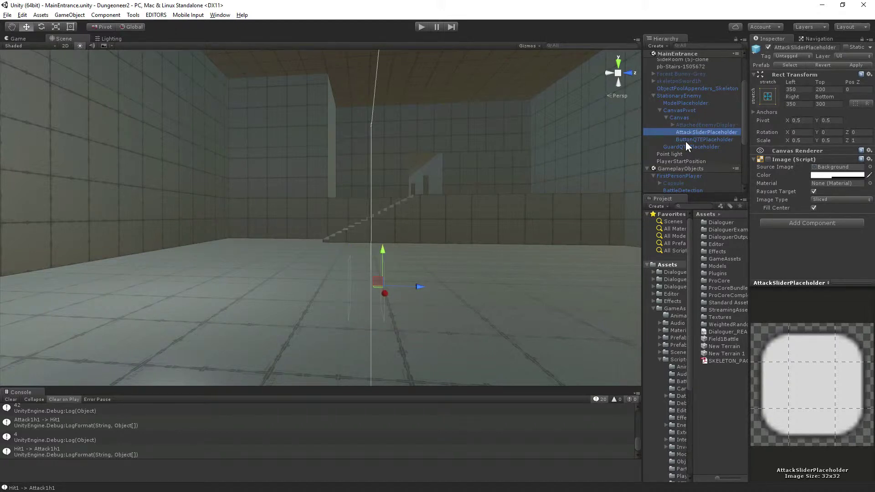
{"action": "key", "text": "Up"}
{"action": "key", "text": "Up"}
{"action": "key", "text": "Up"}
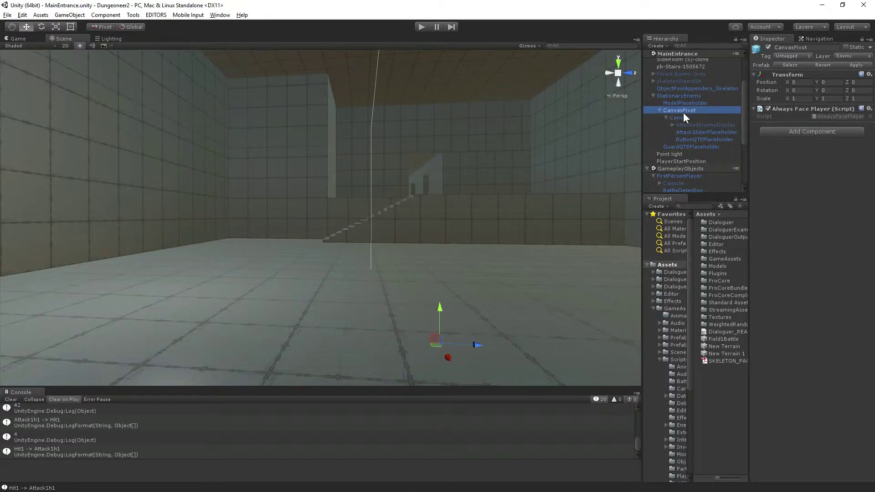
Assign the Canvas under StationaryEnemy's CanvasPivot and all its child objects to the Depth1 layer.
{"action": "left_click", "coordinate": [683, 120]}
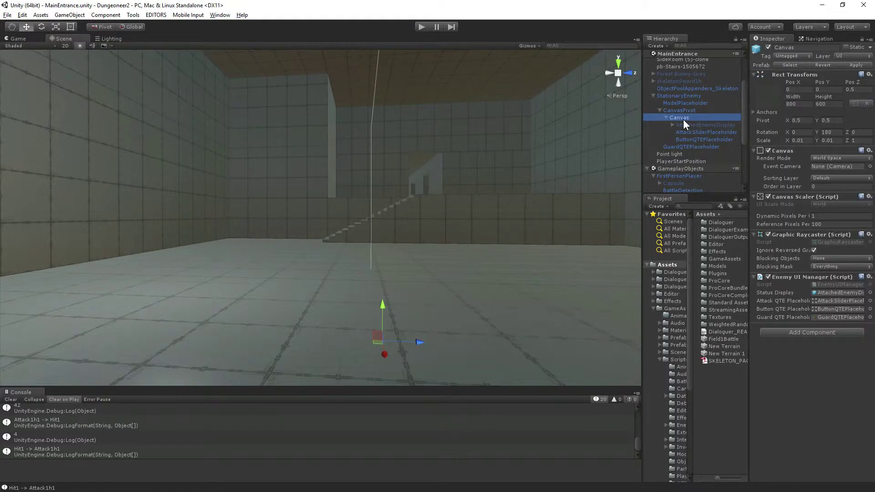
{"action": "left_click", "coordinate": [849, 54]}
{"action": "left_click", "coordinate": [804, 152]}
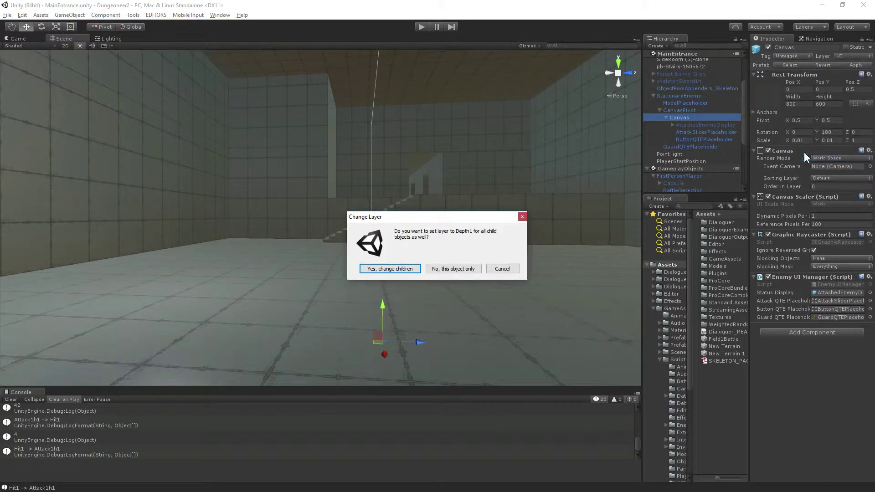
{"action": "left_click", "coordinate": [389, 269]}
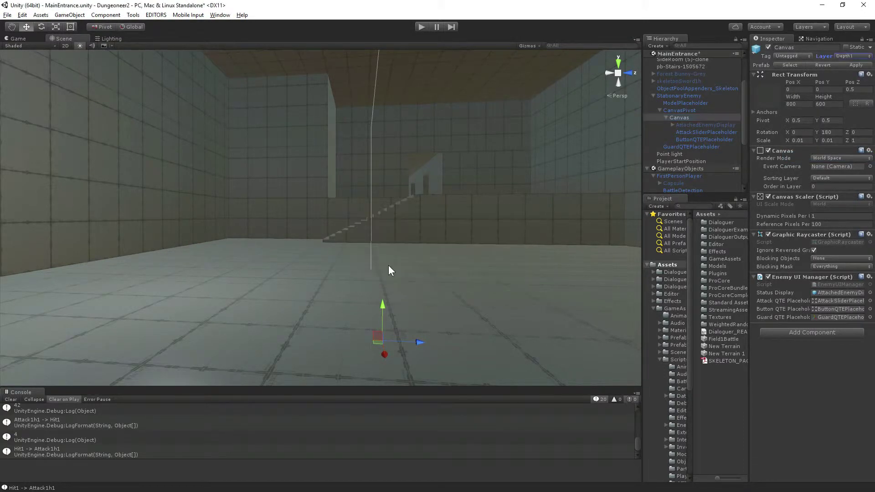
Run the game briefly to check the new camera setup and stop it.
{"action": "left_click", "coordinate": [421, 27]}
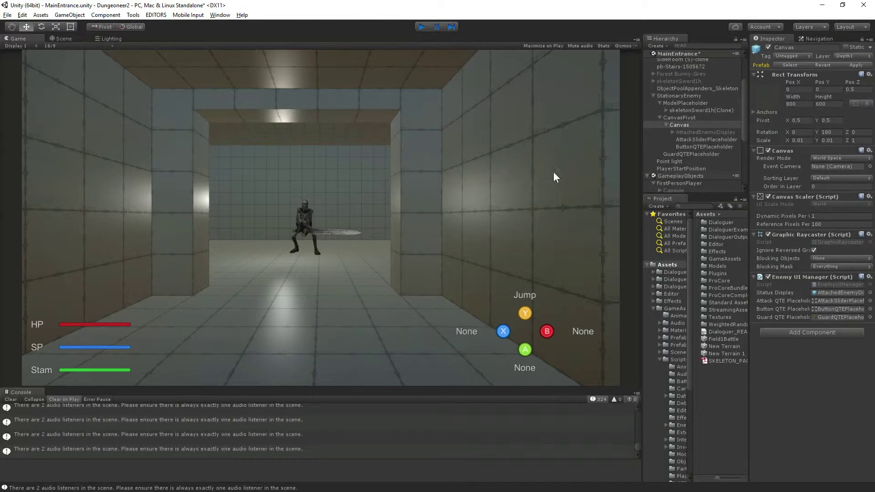
{"action": "key", "text": "ctrl+p"}
Remove the Flare Layer, GUI Layer and Audio Listener components from Depth1Cam and save the scenes.
{"action": "scroll", "coordinate": [685, 119], "scroll_direction": "down", "scroll_amount": 5}
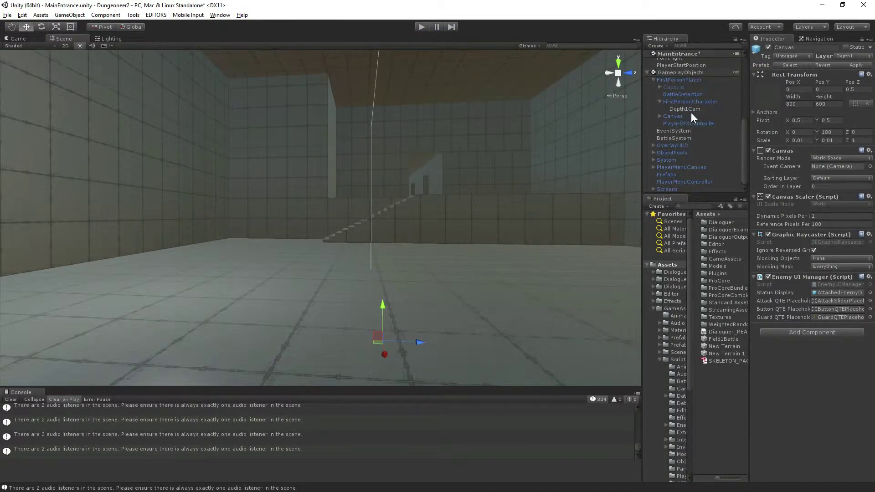
{"action": "left_click", "coordinate": [685, 110]}
{"action": "left_click", "coordinate": [791, 263]}
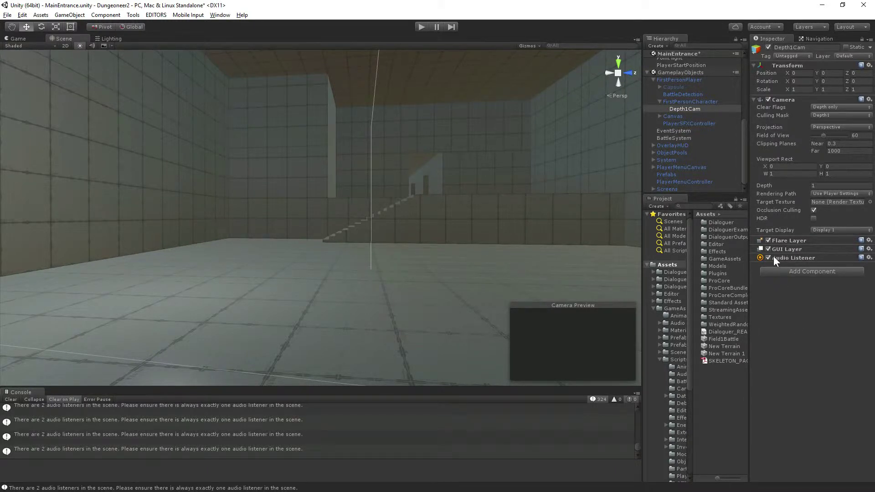
{"action": "left_click", "coordinate": [679, 124]}
{"action": "left_click", "coordinate": [685, 109]}
{"action": "left_click", "coordinate": [799, 240]}
{"action": "left_click", "coordinate": [869, 240]}
{"action": "left_click", "coordinate": [826, 266]}
{"action": "left_click", "coordinate": [869, 241]}
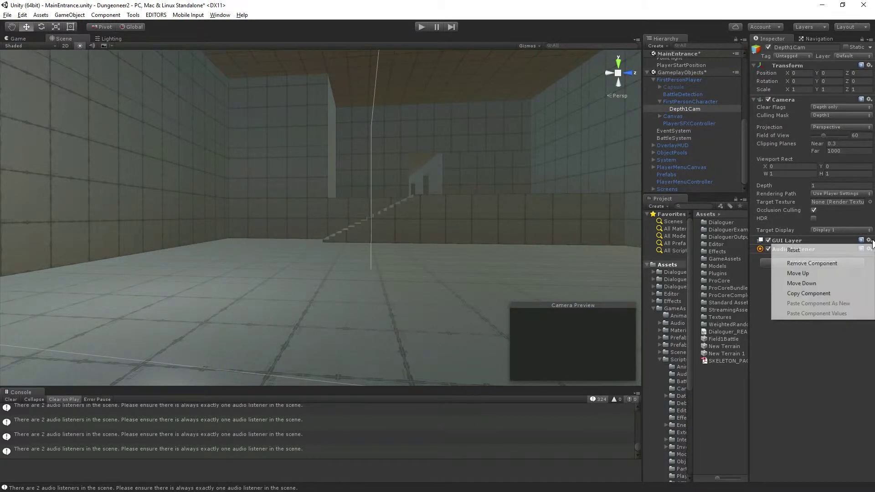
{"action": "left_click", "coordinate": [838, 264]}
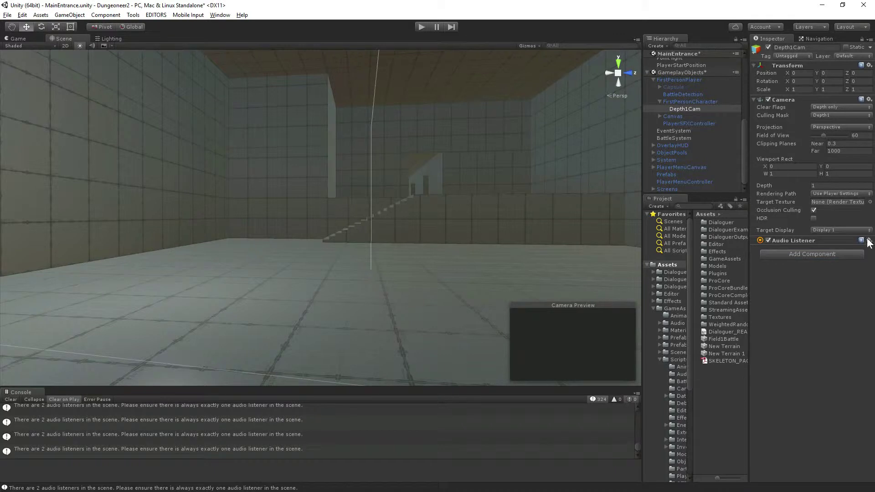
{"action": "left_click", "coordinate": [869, 240]}
{"action": "left_click", "coordinate": [843, 264]}
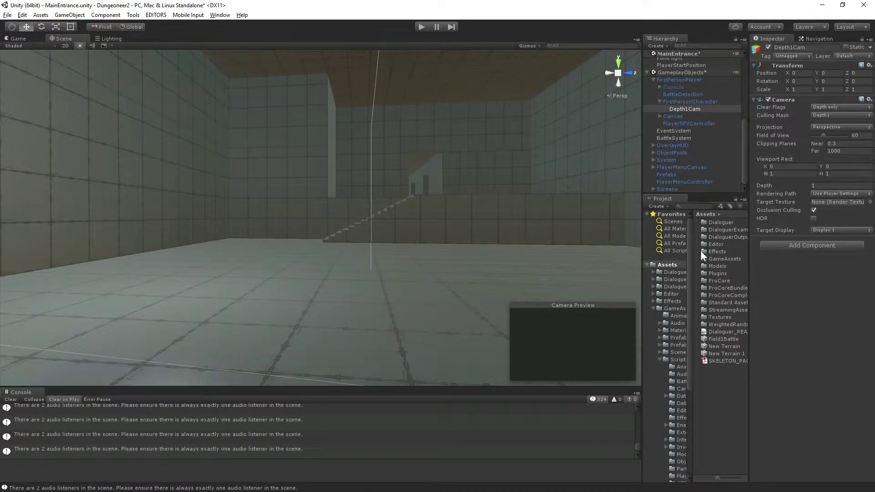
{"action": "key", "text": "ctrl+s"}
Playtest the skeleton battle and pause the game while the attack slider is active.
{"action": "left_click", "coordinate": [675, 65]}
{"action": "scroll", "coordinate": [675, 67], "scroll_direction": "up", "scroll_amount": 3}
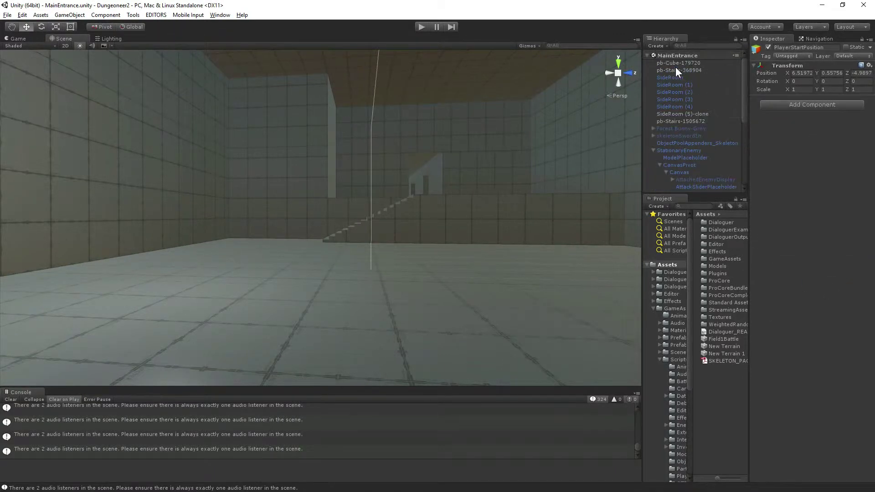
{"action": "left_click", "coordinate": [425, 30]}
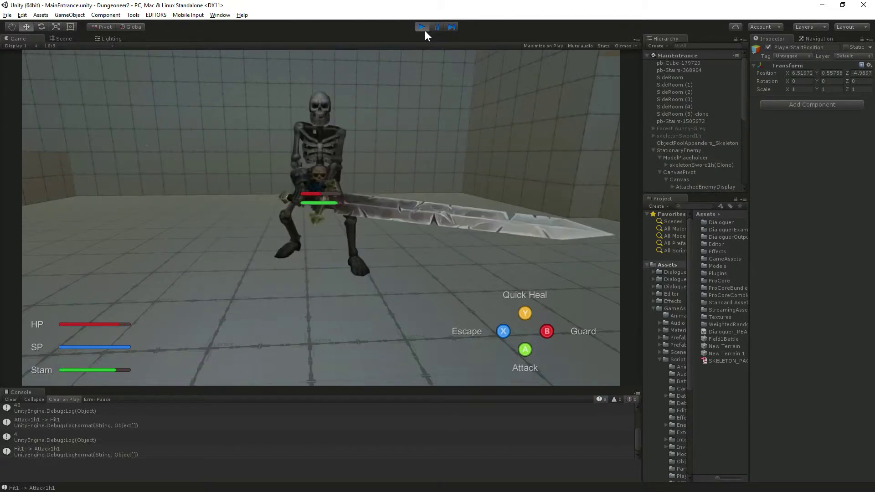
{"action": "left_click", "coordinate": [436, 26]}
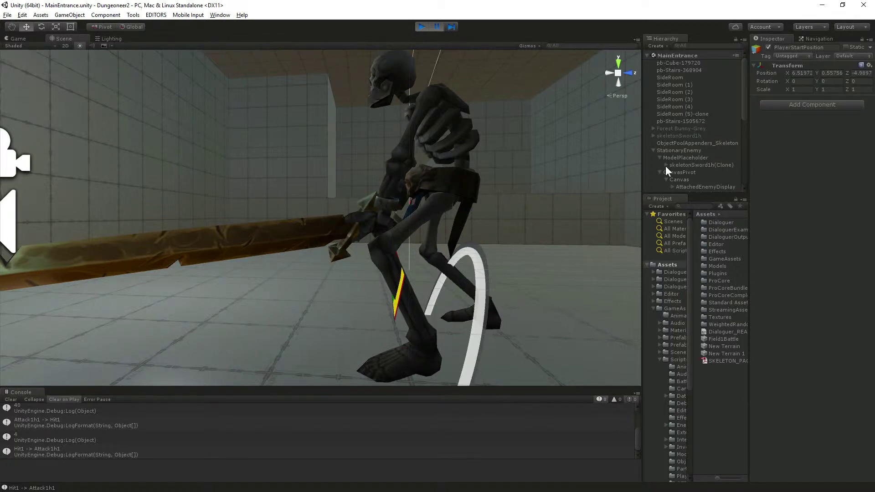
Inspect the layer and components of AttackQTE(Clone) under AttackSliderPlaceholder in the paused game.
{"action": "scroll", "coordinate": [664, 160], "scroll_direction": "down", "scroll_amount": 10}
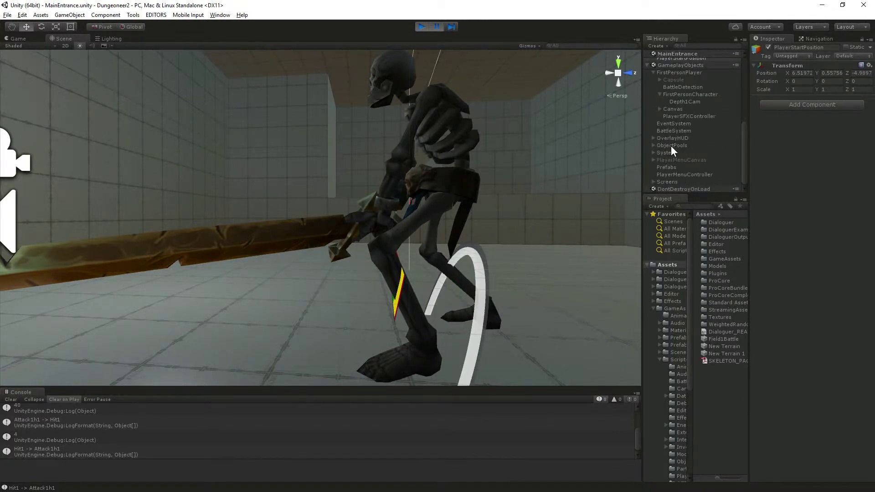
{"action": "scroll", "coordinate": [662, 106], "scroll_direction": "up", "scroll_amount": 5}
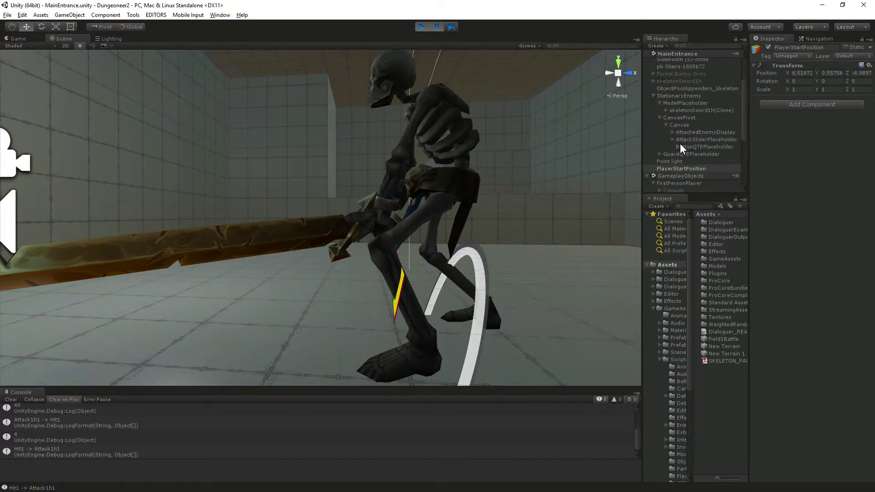
{"action": "left_click", "coordinate": [674, 139]}
{"action": "left_click", "coordinate": [695, 145]}
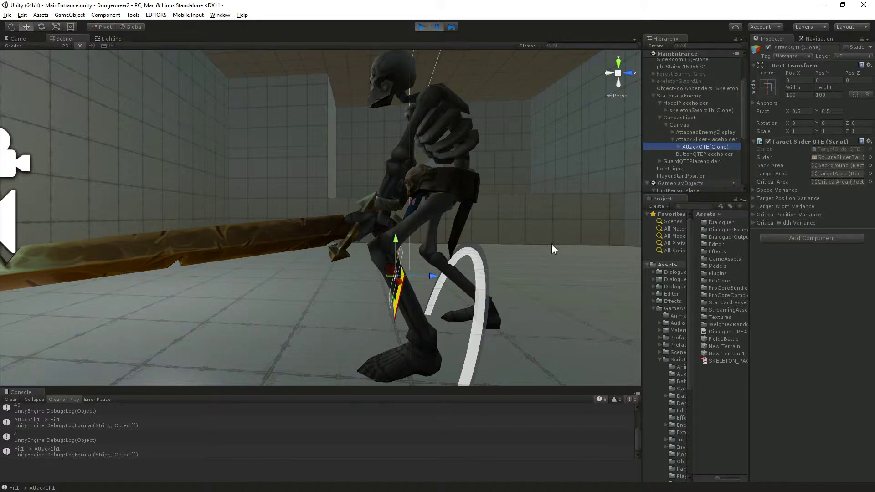
Check the attack slider's rendering over the skeleton in the game view and end the playtest.
{"action": "left_click", "coordinate": [18, 39]}
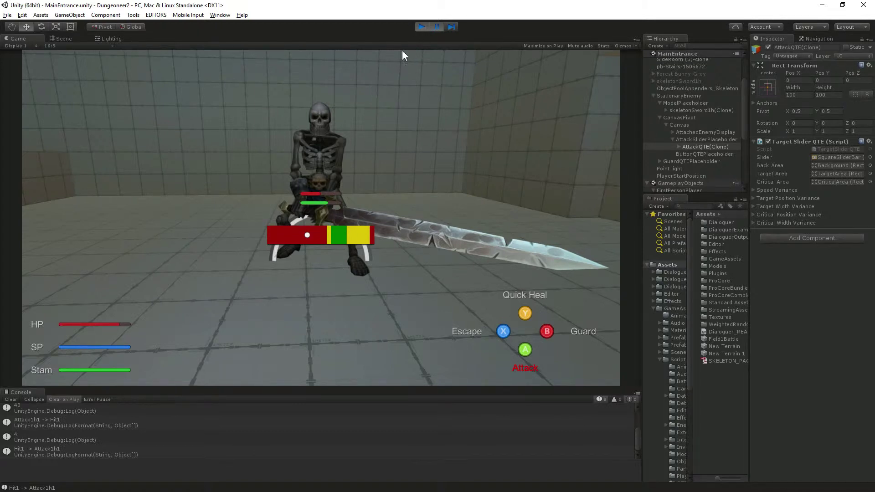
{"action": "left_click", "coordinate": [417, 25]}
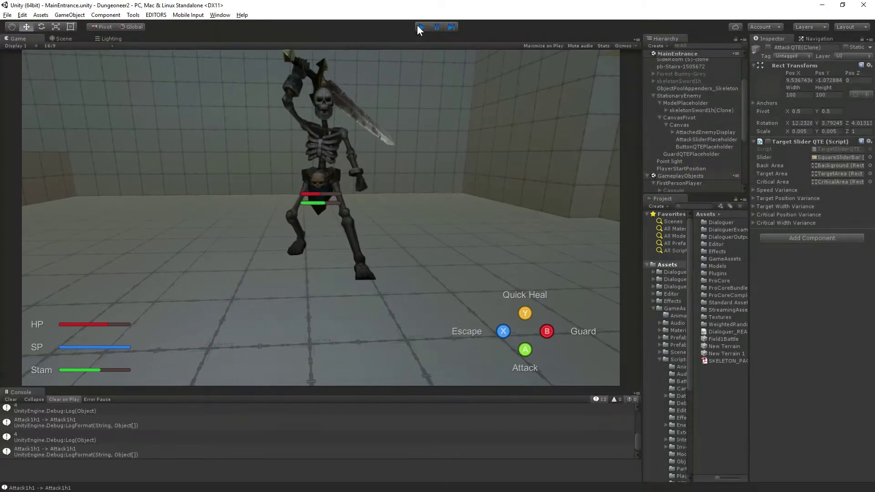
{"action": "scroll", "coordinate": [709, 109], "scroll_direction": "down", "scroll_amount": 5}
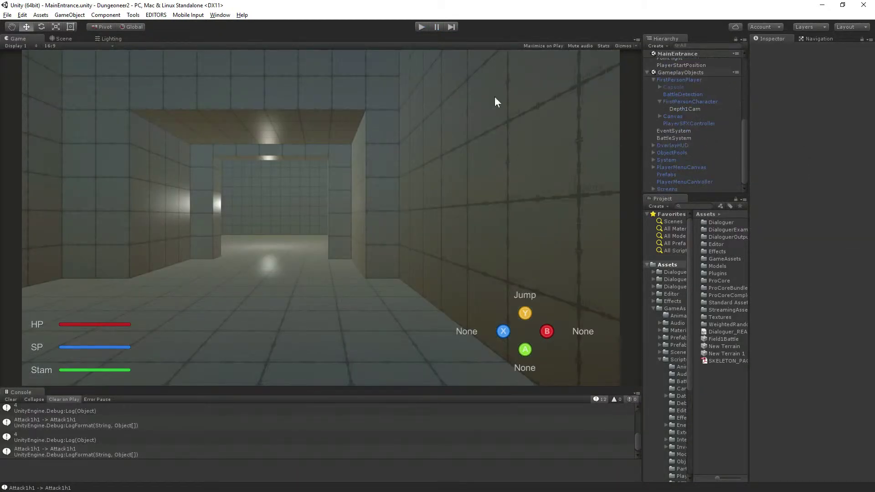
Run the game again, fight the skeleton and pause while the guard arc is displayed.
{"action": "left_click", "coordinate": [422, 26]}
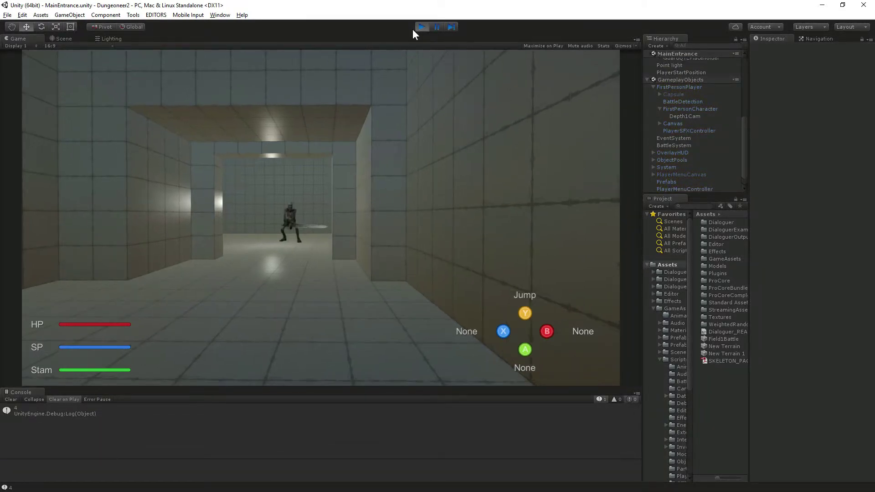
{"action": "key", "text": "w"}
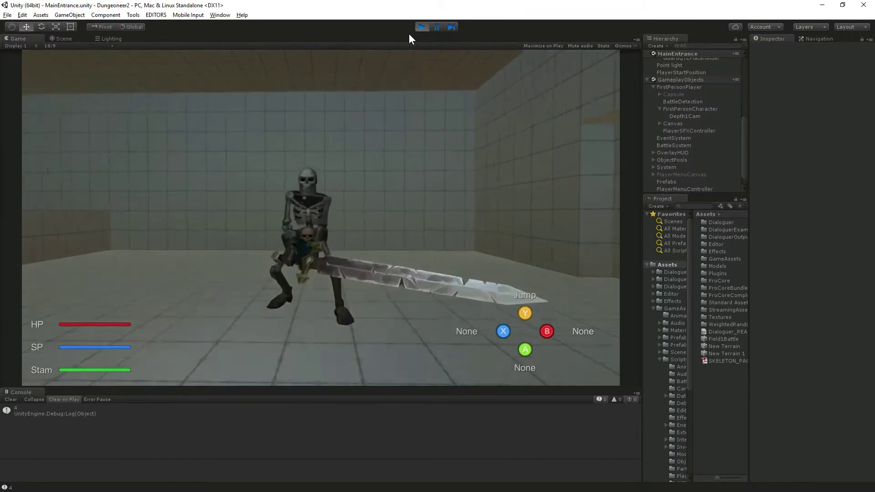
{"action": "key", "text": "space"}
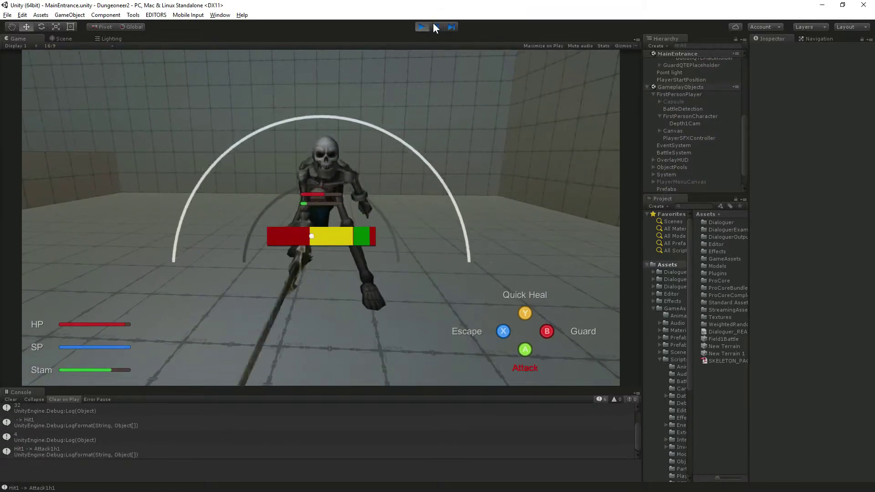
{"action": "key", "text": "space"}
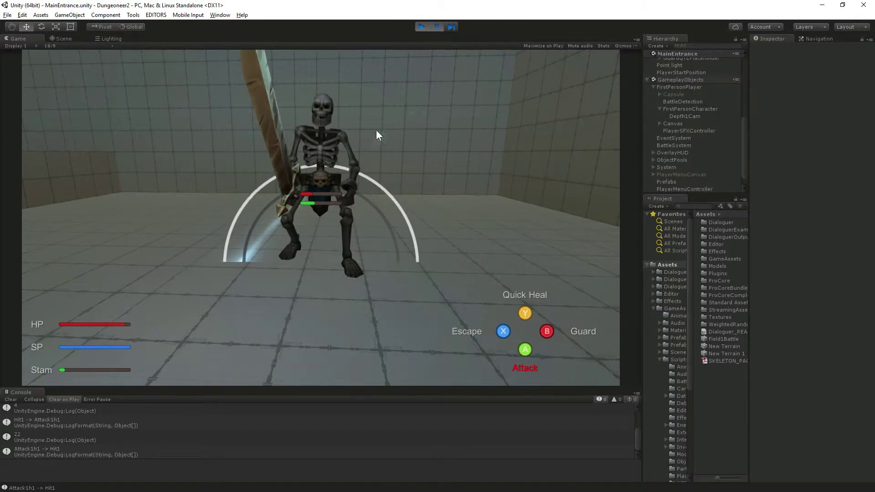
Compare the paused guard arc and enemy bars around the skeleton in the scene and game views from several angles.
{"action": "left_click", "coordinate": [64, 39]}
{"action": "mouse_move", "coordinate": [389, 195]}
{"action": "left_mouse_down", "text": "alt"}
{"action": "mouse_move", "coordinate": [298, 213]}
{"action": "mouse_move", "coordinate": [388, 199]}
{"action": "mouse_move", "coordinate": [381, 182]}
{"action": "left_mouse_up", "text": "alt"}
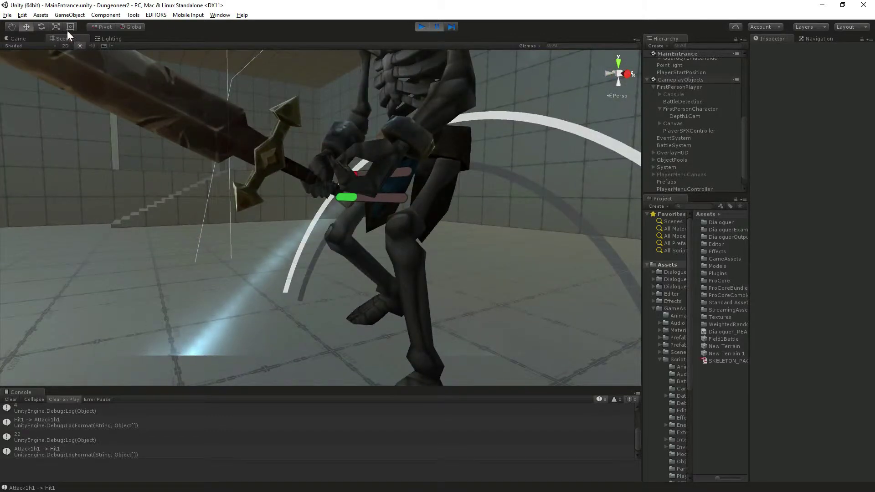
{"action": "left_click", "coordinate": [18, 38]}
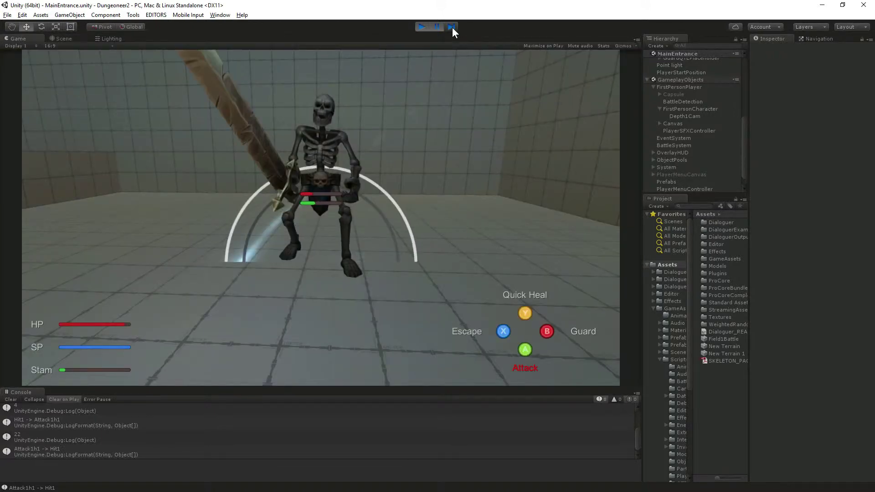
{"action": "left_click", "coordinate": [64, 40]}
{"action": "left_click_drag", "start_coordinate": [136, 195], "coordinate": [414, 292], "text": "alt"}
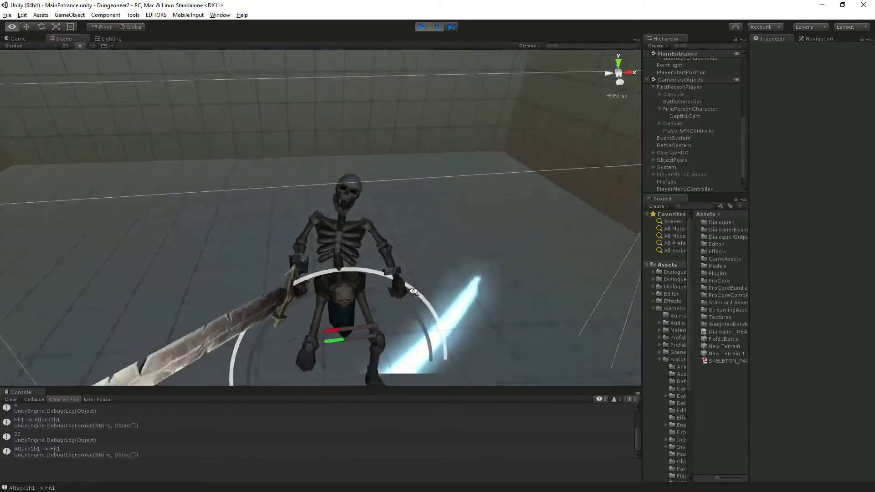
Advance the paused fight frame by frame in the game view to examine the guard arc and slash effect, and end the playtest.
{"action": "right_click_drag", "start_coordinate": [414, 291], "coordinate": [301, 194], "text": "alt"}
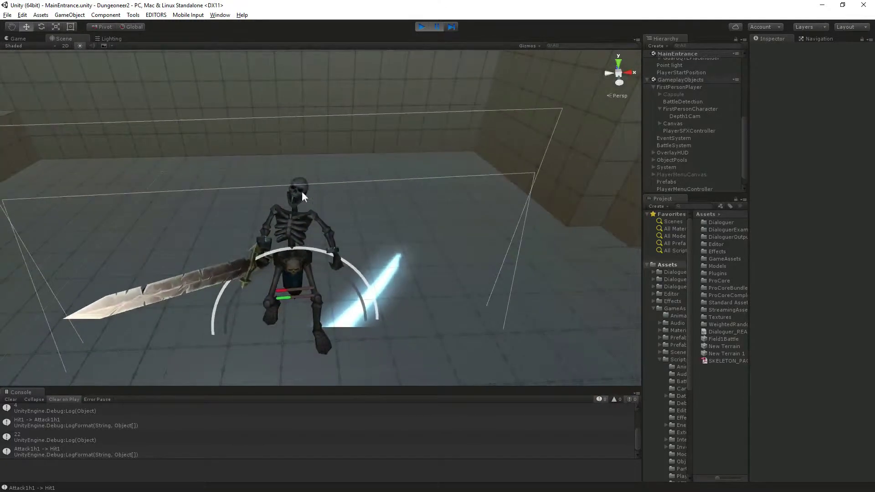
{"action": "left_click", "coordinate": [15, 39]}
{"action": "left_click", "coordinate": [451, 27]}
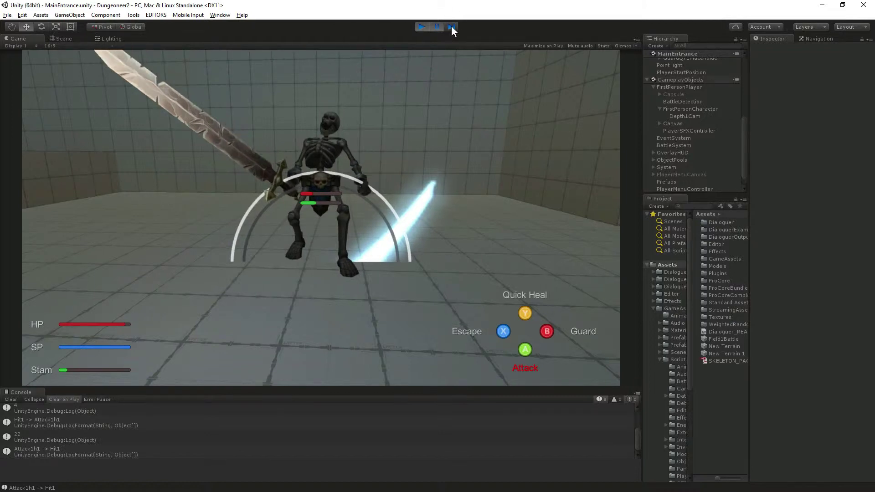
{"action": "left_click", "coordinate": [451, 27]}
{"action": "left_click", "coordinate": [451, 26]}
{"action": "left_click", "coordinate": [451, 26]}
{"action": "left_click", "coordinate": [451, 27]}
{"action": "left_click", "coordinate": [451, 26]}
{"action": "left_click", "coordinate": [451, 26]}
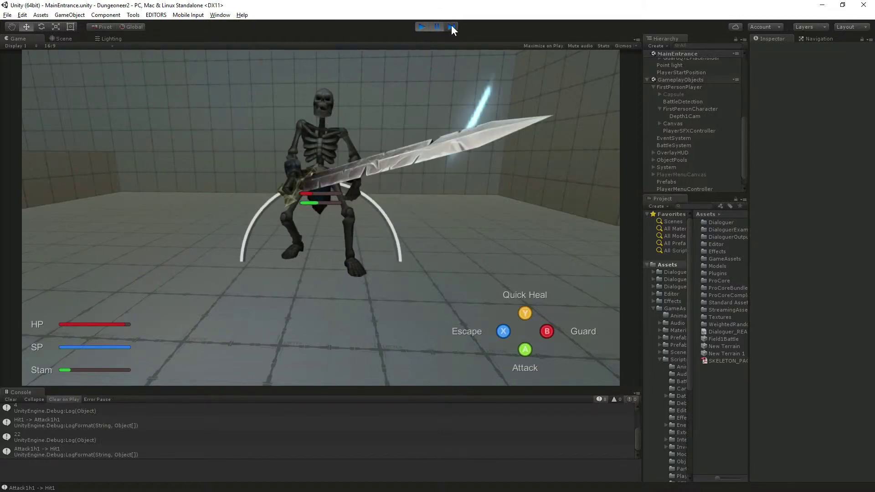
{"action": "left_click", "coordinate": [451, 26]}
{"action": "left_click", "coordinate": [420, 27]}
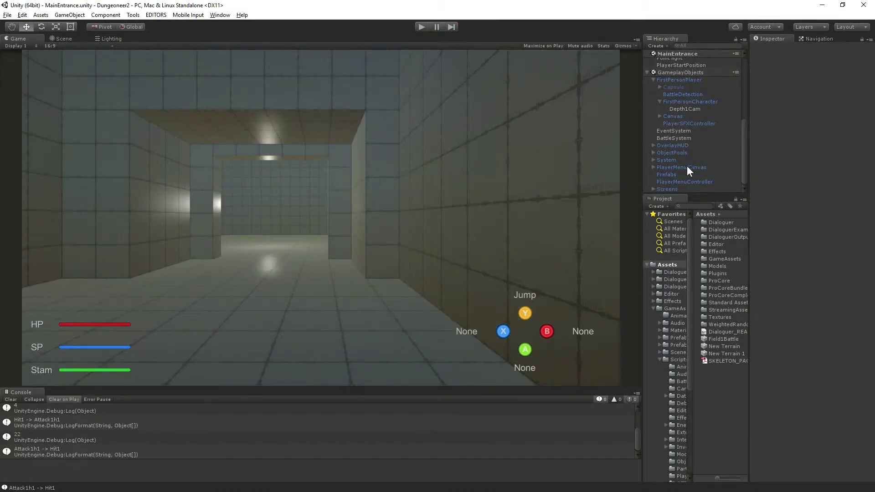
Check the layers of ButtonQTEPlaceholder and AttackSliderPlaceholder under StationaryEnemy's canvas.
{"action": "scroll", "coordinate": [685, 139], "scroll_direction": "up", "scroll_amount": 3}
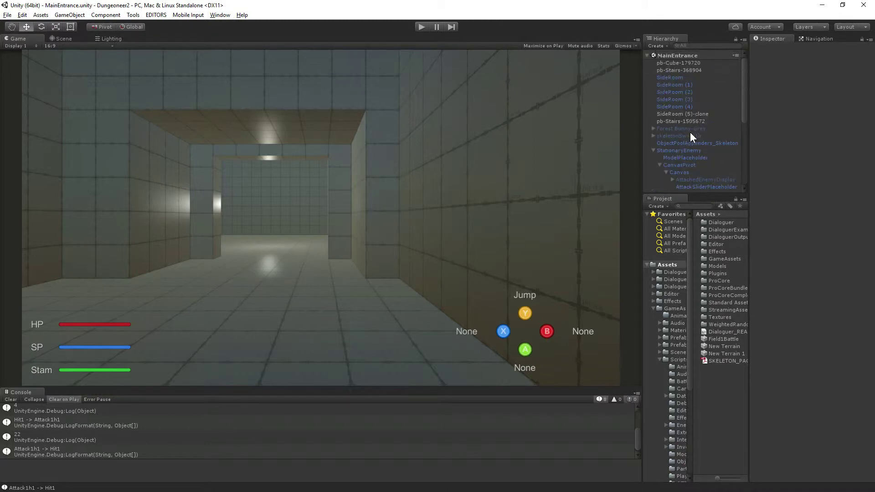
{"action": "scroll", "coordinate": [691, 133], "scroll_direction": "down", "scroll_amount": 3}
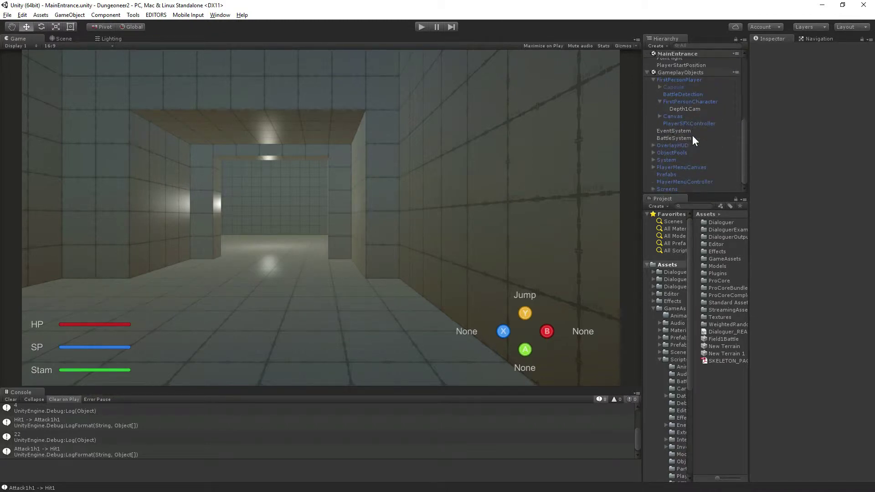
{"action": "scroll", "coordinate": [692, 136], "scroll_direction": "up", "scroll_amount": 5}
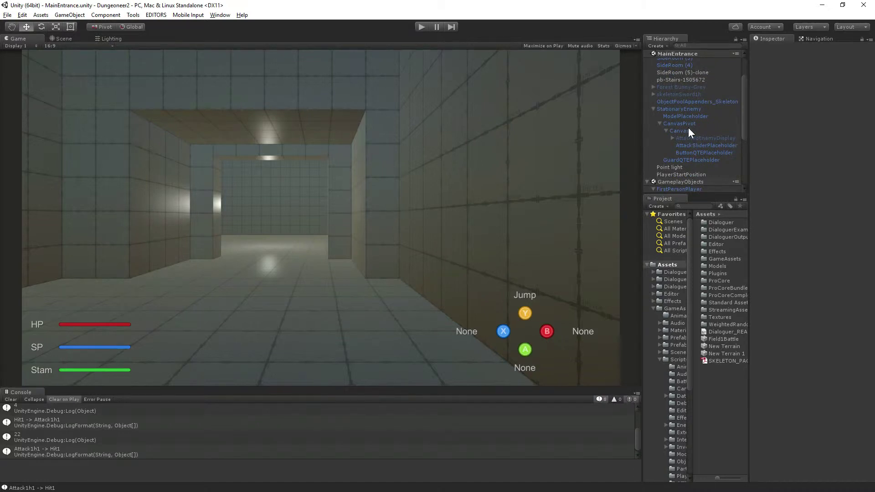
{"action": "scroll", "coordinate": [688, 127], "scroll_direction": "down", "scroll_amount": 5}
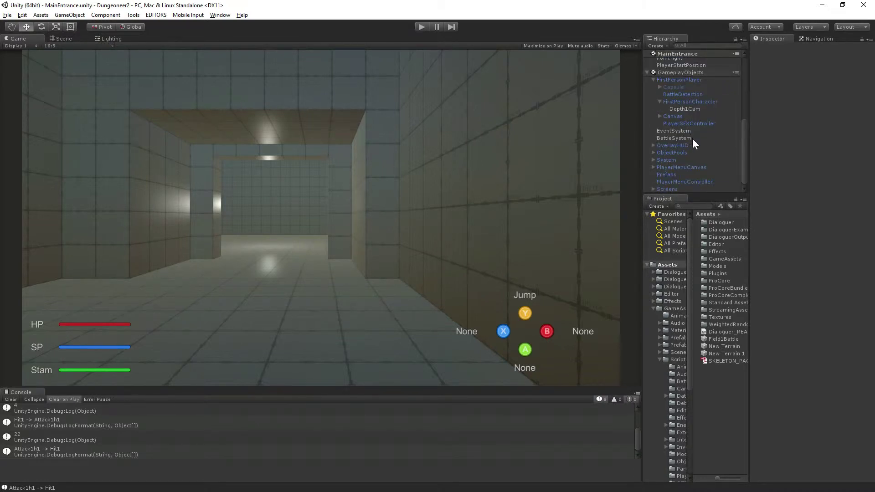
{"action": "scroll", "coordinate": [692, 138], "scroll_direction": "up", "scroll_amount": 4}
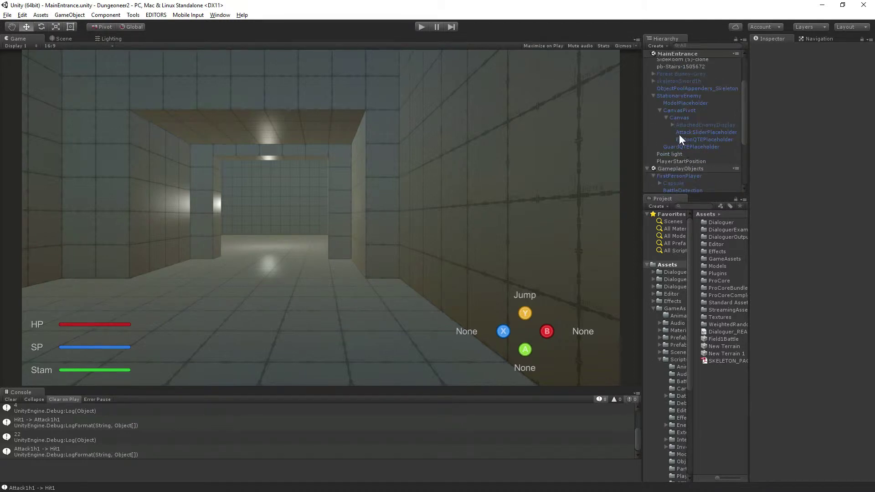
{"action": "left_click", "coordinate": [695, 136]}
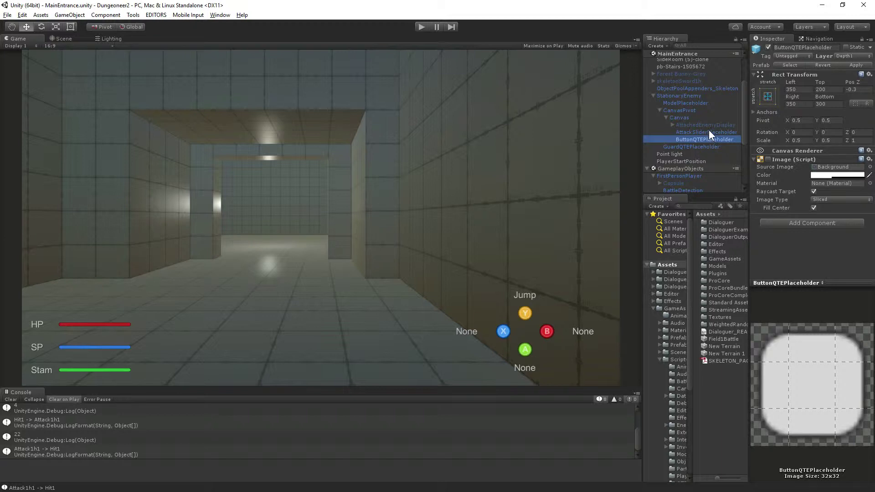
{"action": "left_click", "coordinate": [709, 132]}
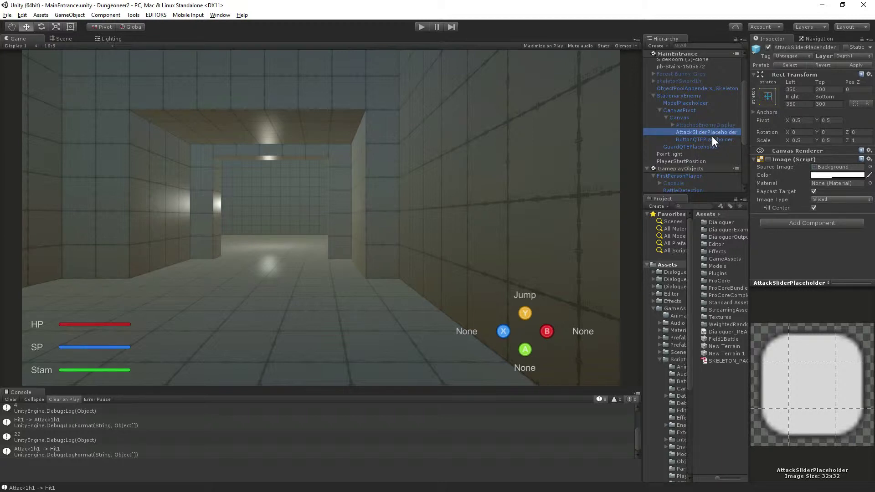
{"action": "left_click", "coordinate": [713, 138]}
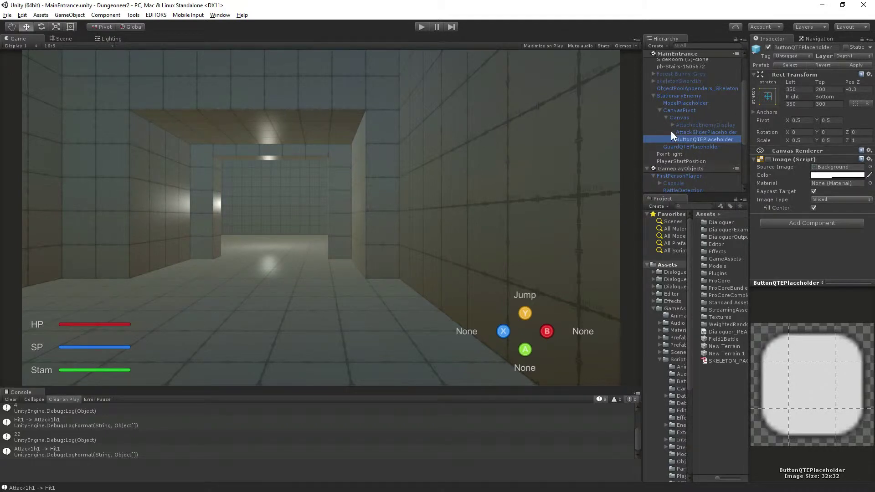
Assign GuardQTEPlaceholder under StationaryEnemy to the Depth1 layer.
{"action": "left_click", "coordinate": [679, 147]}
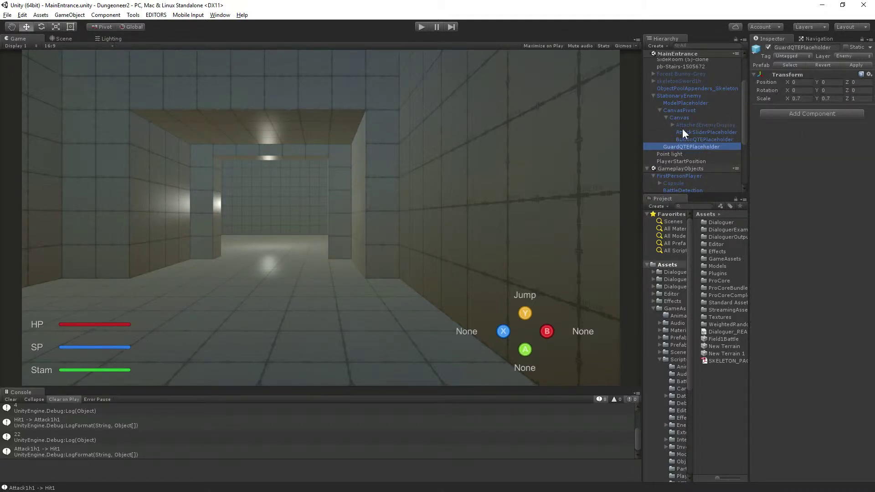
{"action": "left_click", "coordinate": [851, 54]}
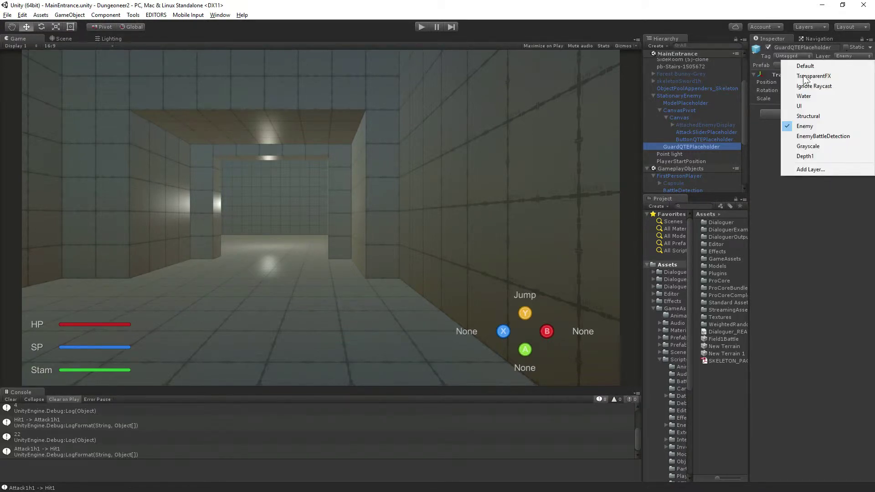
{"action": "left_click", "coordinate": [805, 157]}
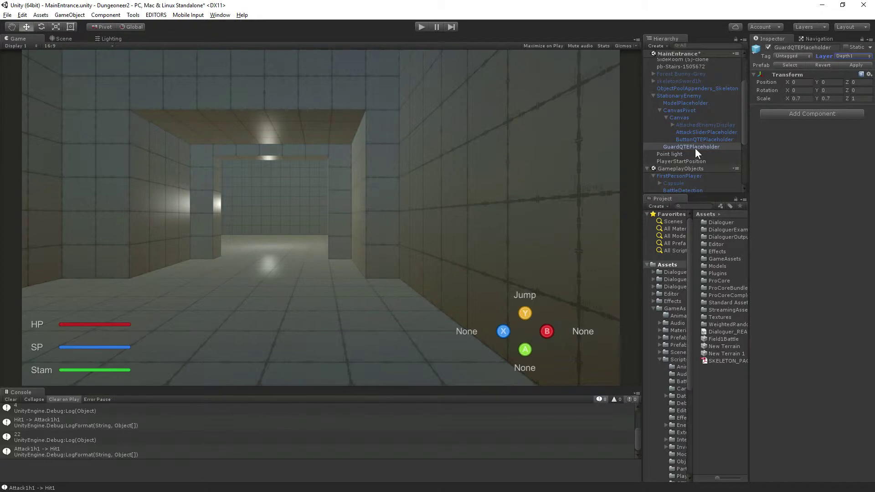
Playtest the skeleton fight to the guard prompt, pause, and set GuardPrompt(Clone) and all its children to the Depth1 layer.
{"action": "left_click", "coordinate": [421, 27]}
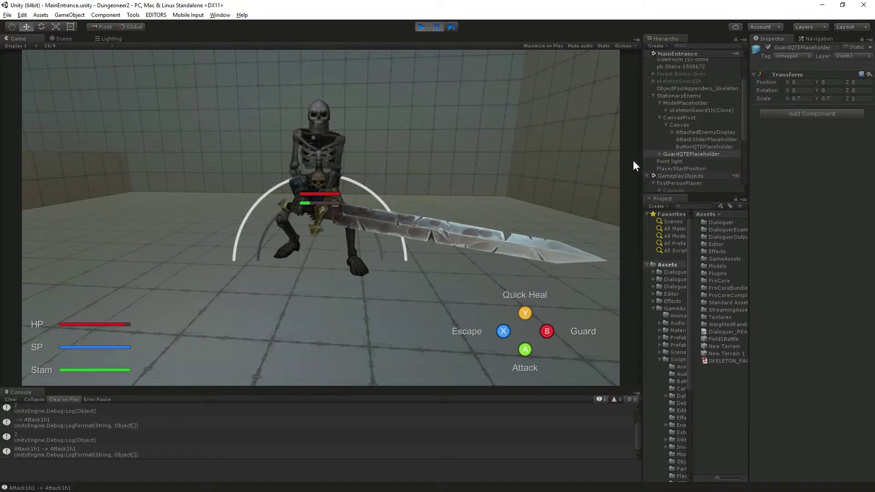
{"action": "left_click", "coordinate": [701, 153]}
{"action": "left_click", "coordinate": [658, 154]}
{"action": "left_click", "coordinate": [682, 161]}
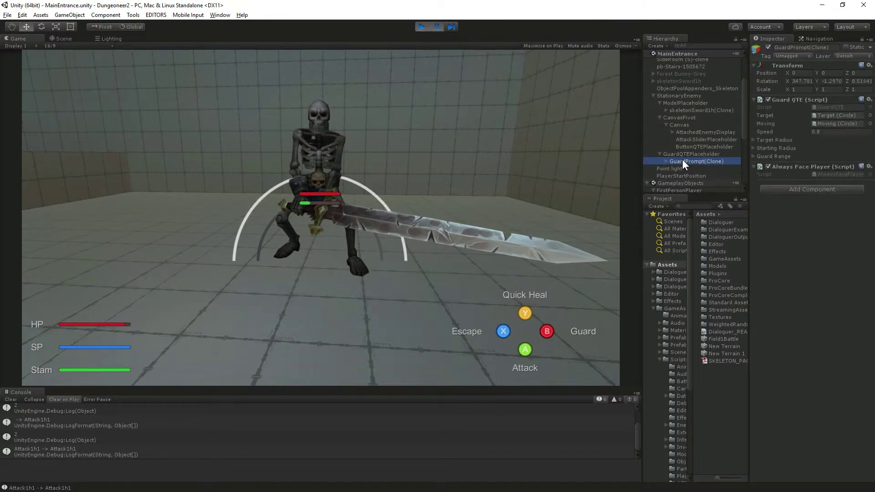
{"action": "left_click", "coordinate": [842, 56]}
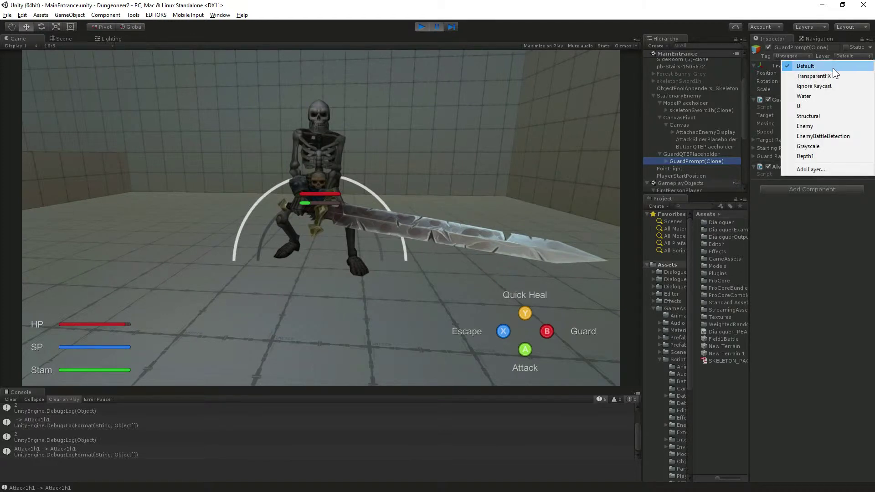
{"action": "left_click", "coordinate": [819, 158]}
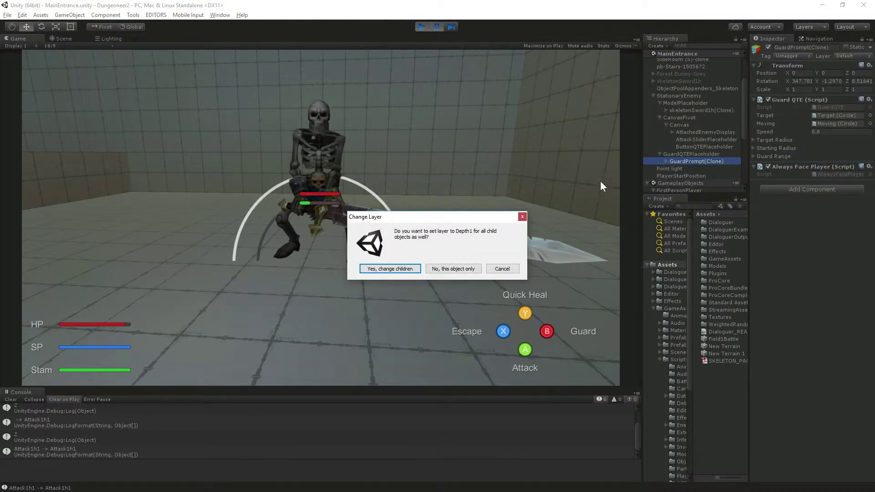
{"action": "left_click", "coordinate": [397, 268]}
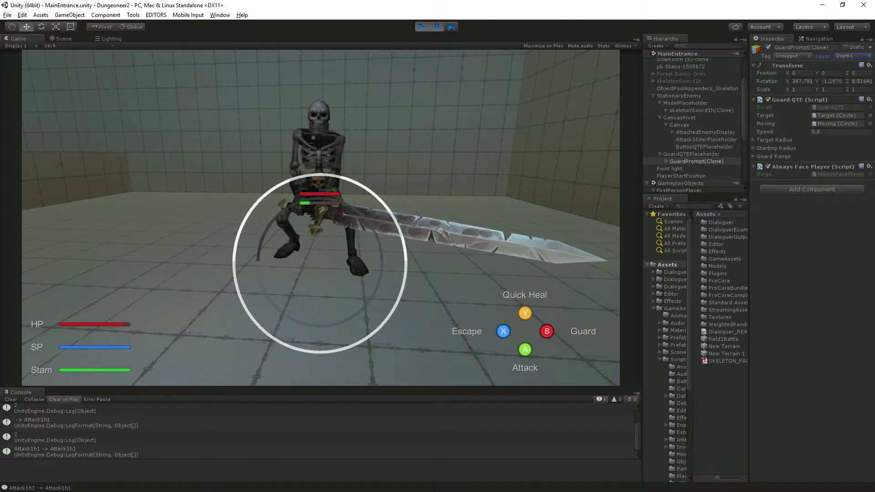
Raise GuardQTEPlaceholder to Y position 1.53 in the paused game and examine the components of GuardPrompt(Clone)'s Target.
{"action": "left_click", "coordinate": [689, 154]}
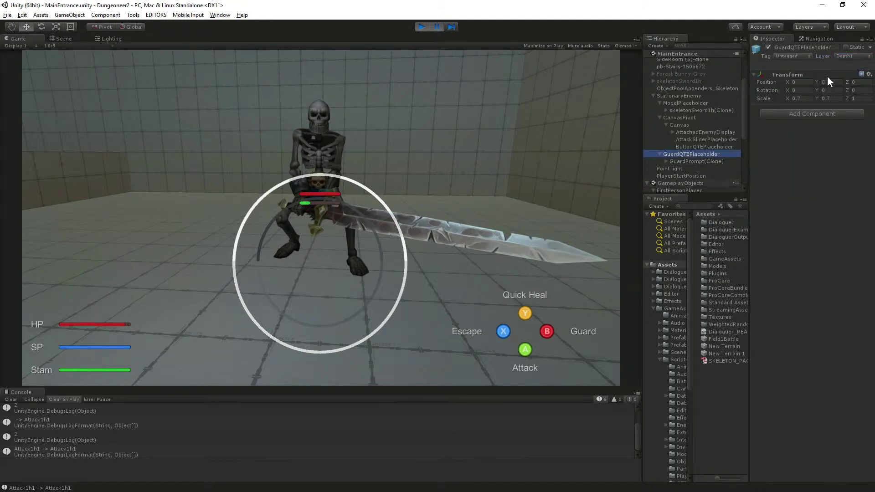
{"action": "left_click_drag", "start_coordinate": [816, 82], "coordinate": [838, 81]}
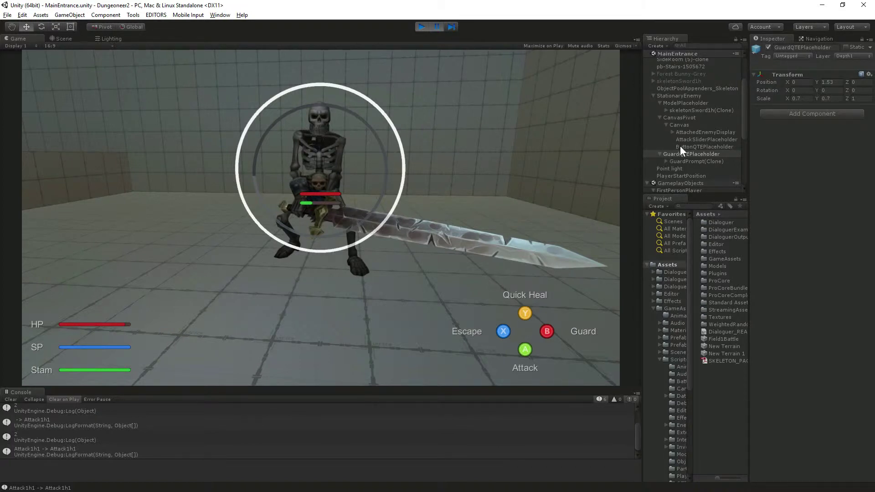
{"action": "left_click", "coordinate": [665, 161]}
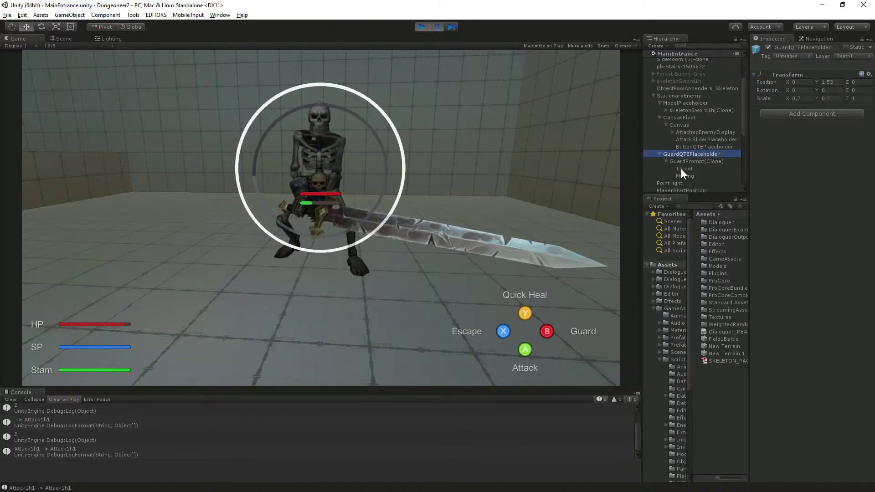
{"action": "left_click", "coordinate": [682, 169]}
{"action": "scroll", "coordinate": [802, 156], "scroll_direction": "down", "scroll_amount": 20}
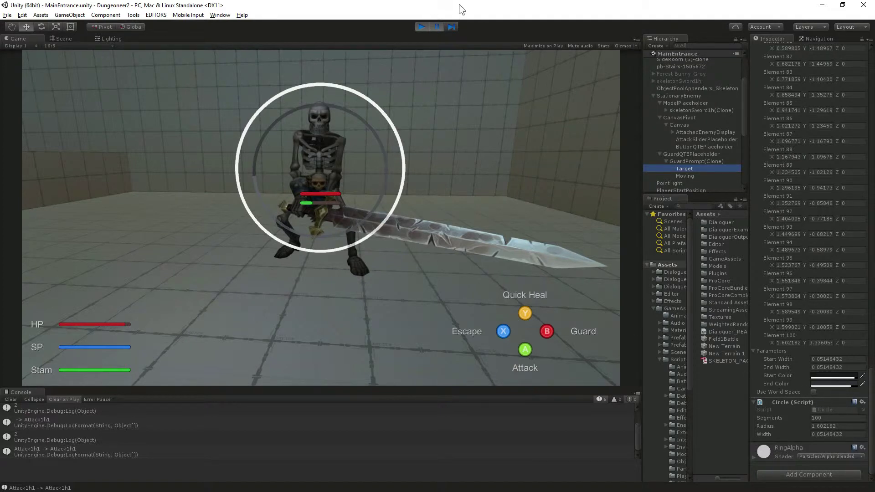
Step through the guard ring's shrinking animation frame by frame over the skeleton and end the playtest.
{"action": "left_click", "coordinate": [452, 27]}
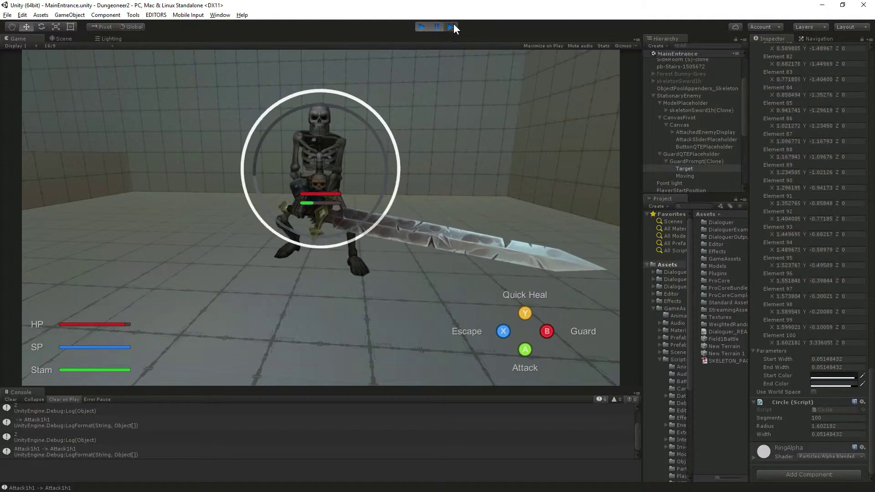
{"action": "left_click", "coordinate": [453, 26]}
{"action": "left_click", "coordinate": [452, 27]}
{"action": "left_click", "coordinate": [452, 27]}
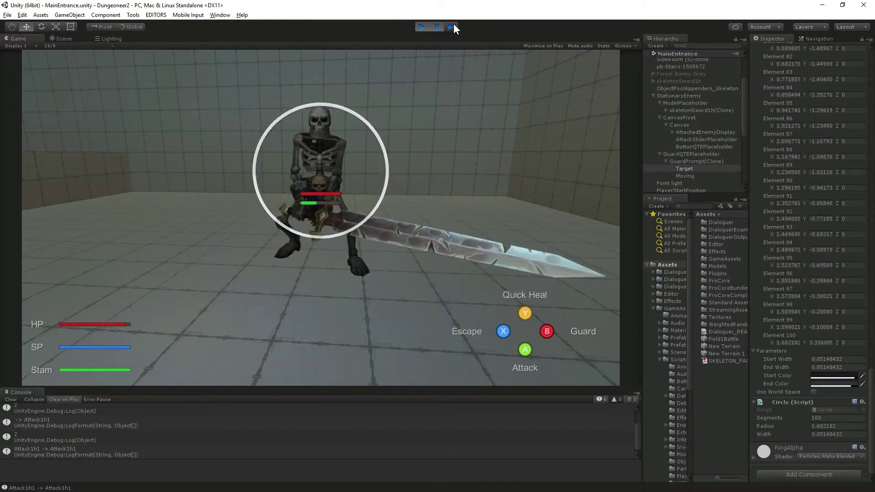
{"action": "left_click", "coordinate": [452, 27]}
{"action": "left_click", "coordinate": [452, 27]}
{"action": "left_click", "coordinate": [452, 27]}
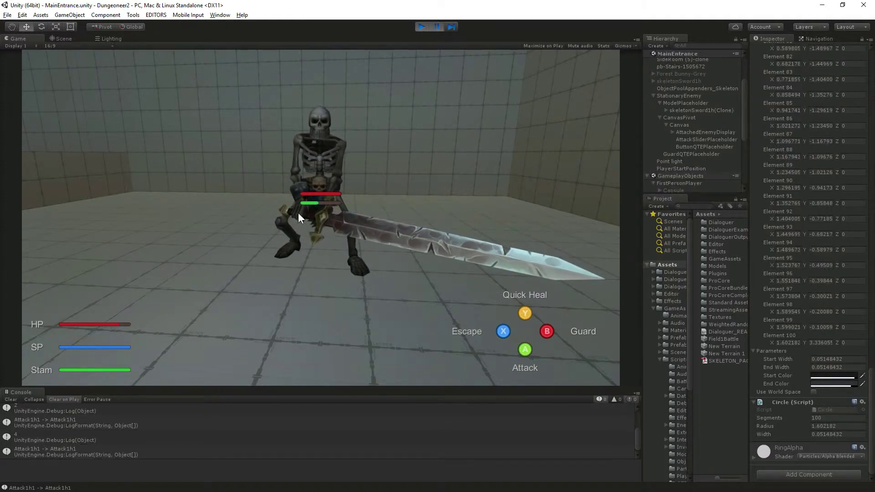
{"action": "left_click", "coordinate": [421, 27]}
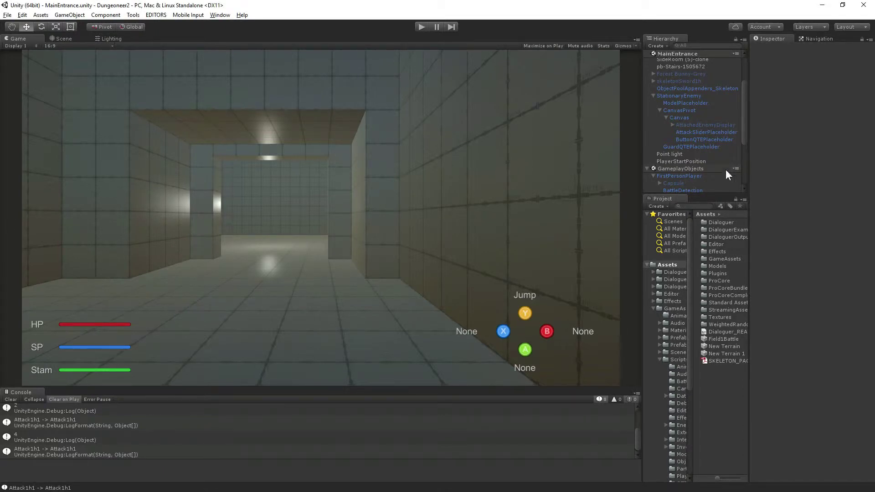
Recheck GuardQTEPlaceholder, then inspect the pool settings and prefab of AttackFXPool in the FXPools group of ObjectPools.
{"action": "left_click", "coordinate": [677, 147]}
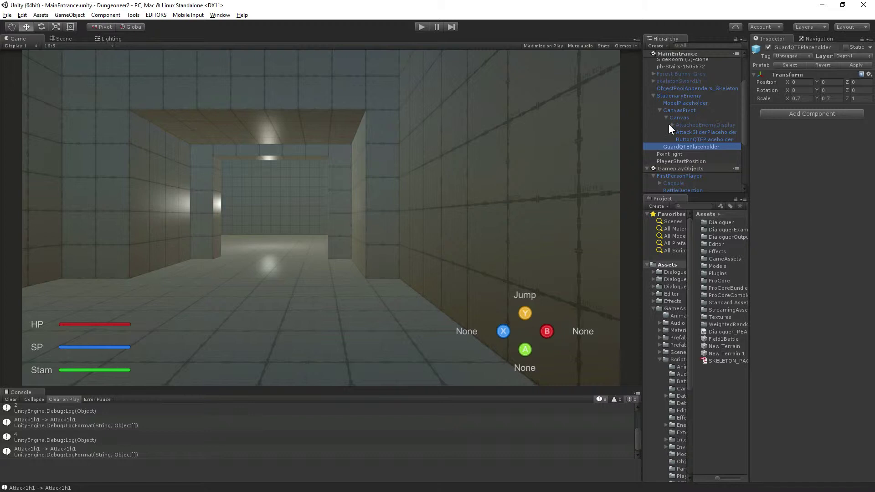
{"action": "scroll", "coordinate": [669, 124], "scroll_direction": "up", "scroll_amount": 3}
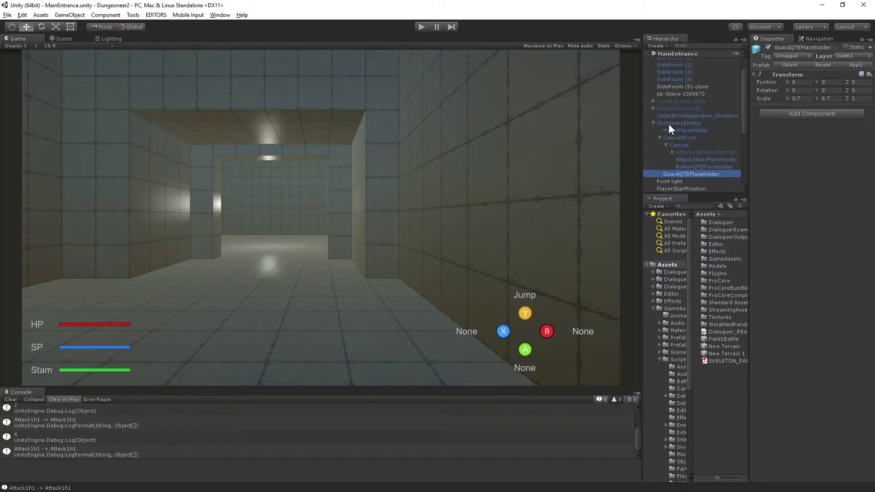
{"action": "scroll", "coordinate": [668, 124], "scroll_direction": "down", "scroll_amount": 5}
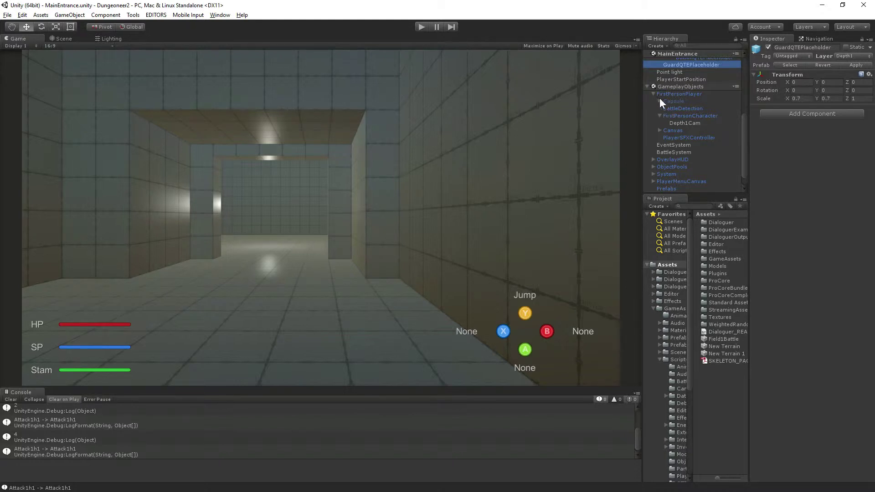
{"action": "scroll", "coordinate": [645, 163], "scroll_direction": "down", "scroll_amount": 1}
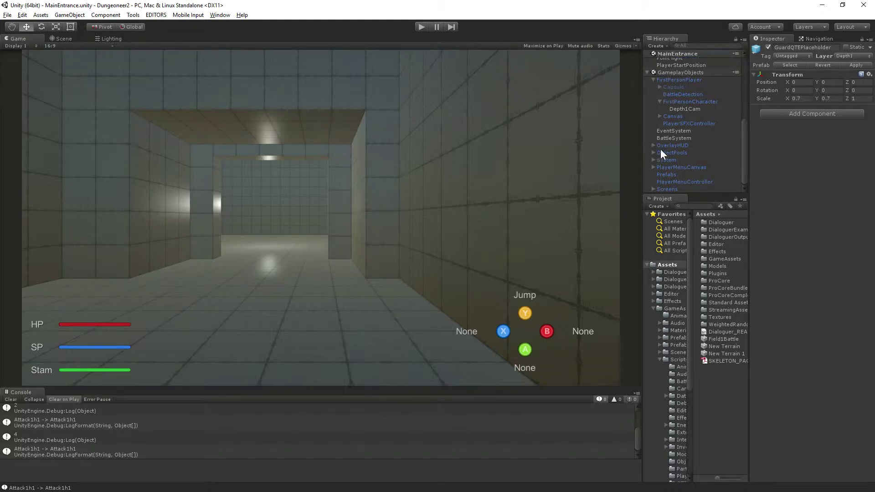
{"action": "left_click", "coordinate": [653, 152]}
{"action": "scroll", "coordinate": [679, 169], "scroll_direction": "down", "scroll_amount": 2}
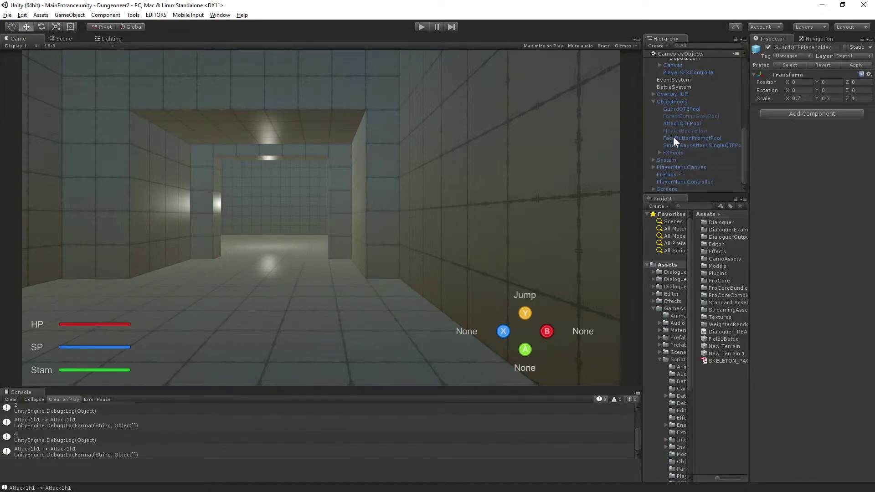
{"action": "left_click", "coordinate": [655, 152]}
{"action": "left_click", "coordinate": [659, 152]}
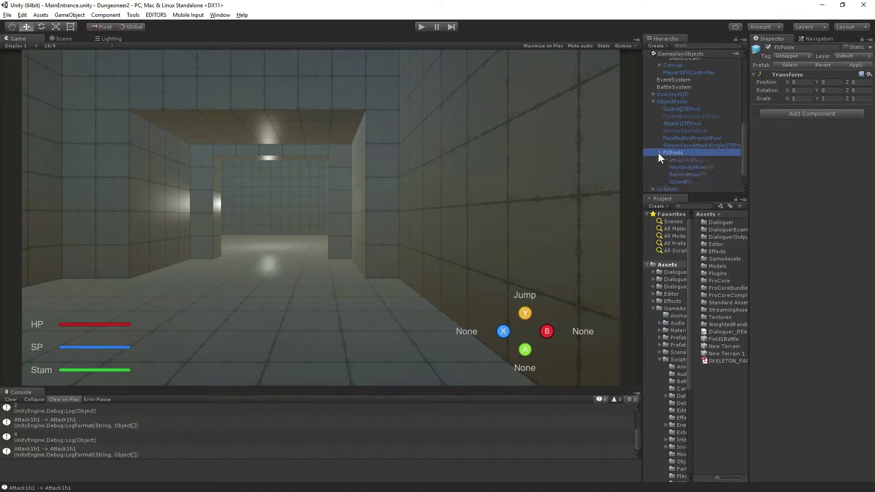
{"action": "left_click", "coordinate": [691, 161]}
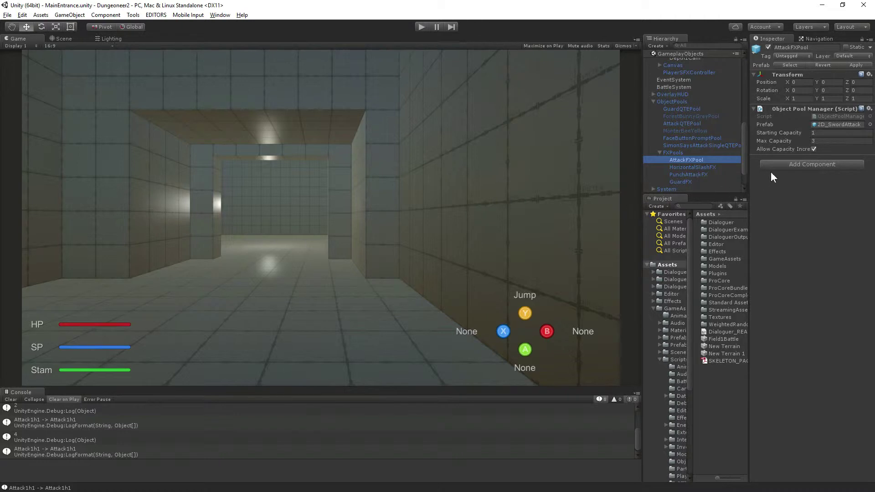
Locate AttackFXPool's prefab in the FX folder and check the layers of 2D_PunchAttack, 2D_SwordAttack and the neighbouring effect prefabs.
{"action": "left_click", "coordinate": [834, 126]}
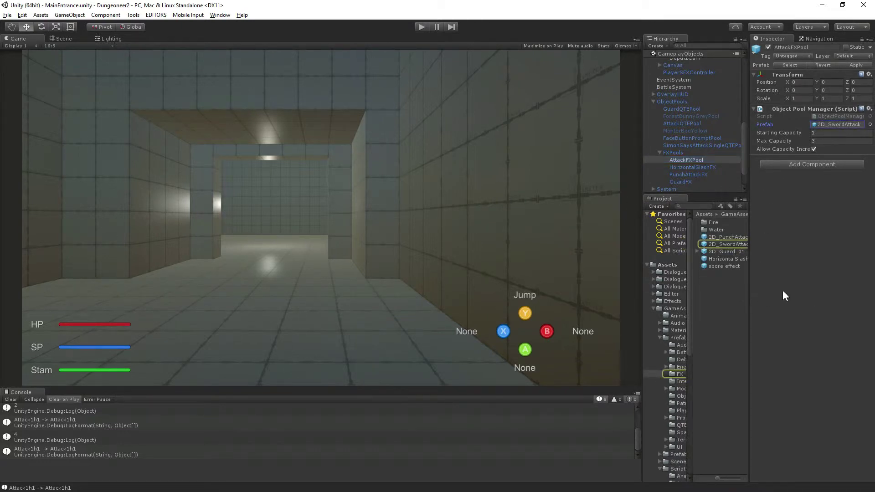
{"action": "left_click", "coordinate": [724, 265]}
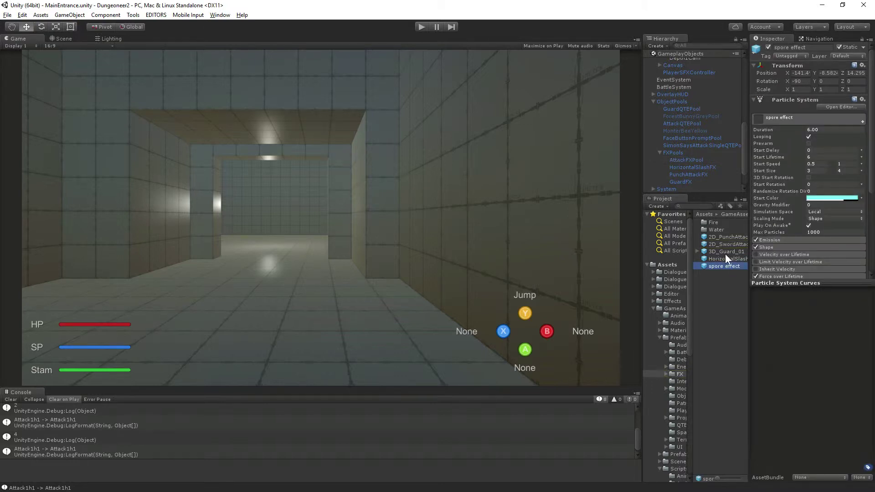
{"action": "left_click", "coordinate": [729, 237]}
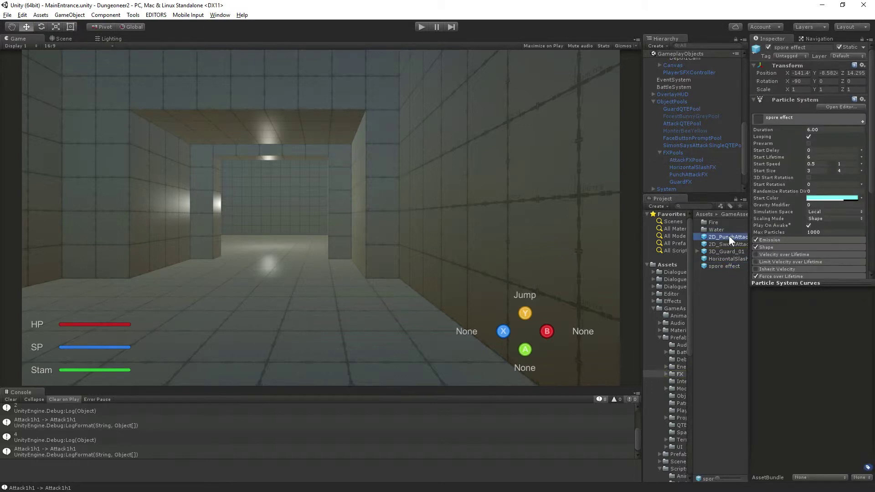
{"action": "left_click", "coordinate": [753, 255]}
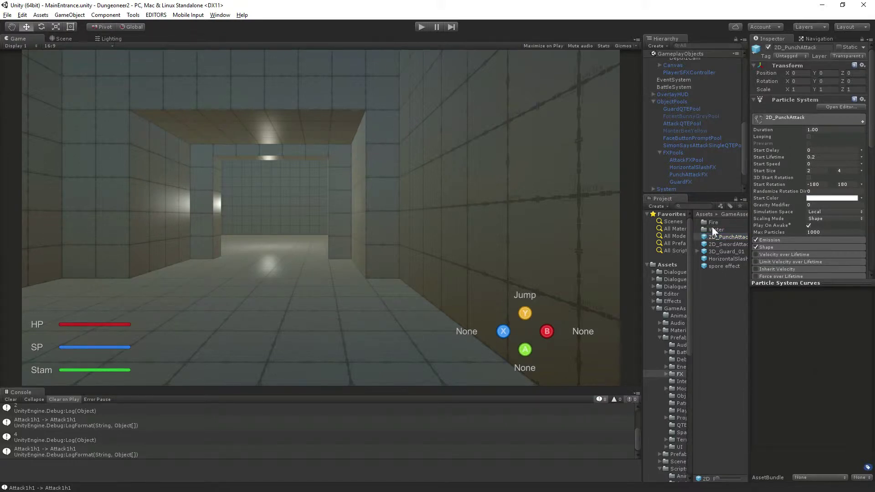
{"action": "left_click", "coordinate": [839, 55]}
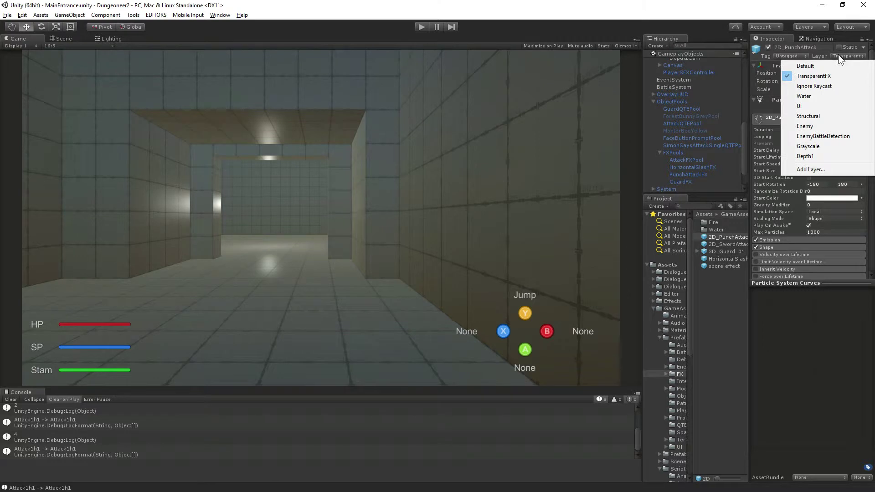
{"action": "left_click", "coordinate": [721, 245]}
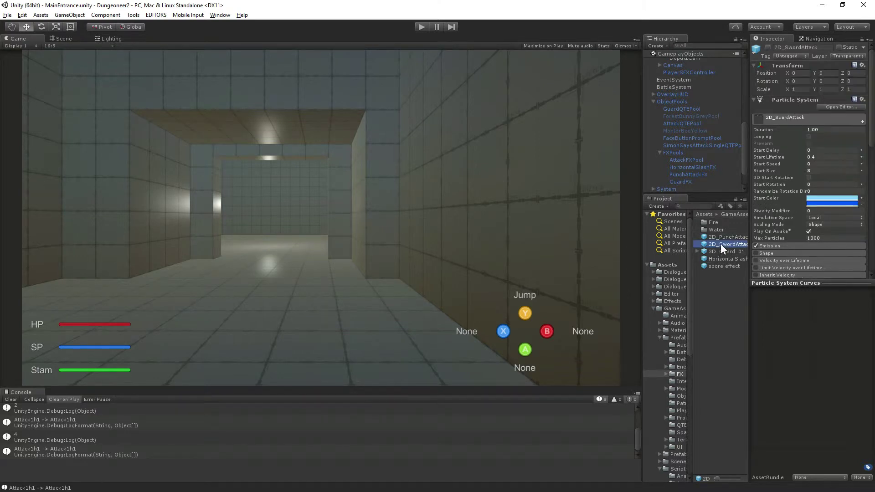
{"action": "left_click", "coordinate": [730, 252]}
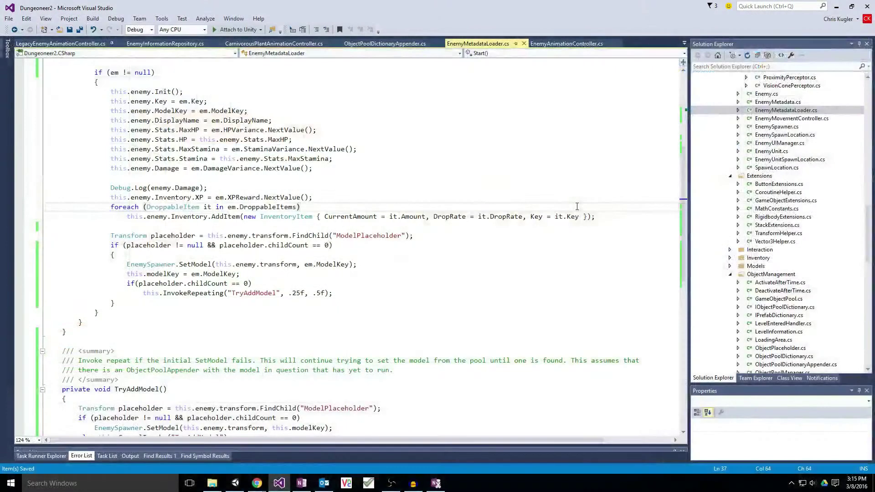
Switch to Visual Studio, search the entire solution for TransparentFX, and shrink the results area to restore the code view.
{"action": "key", "text": "ctrl+shift+f"}
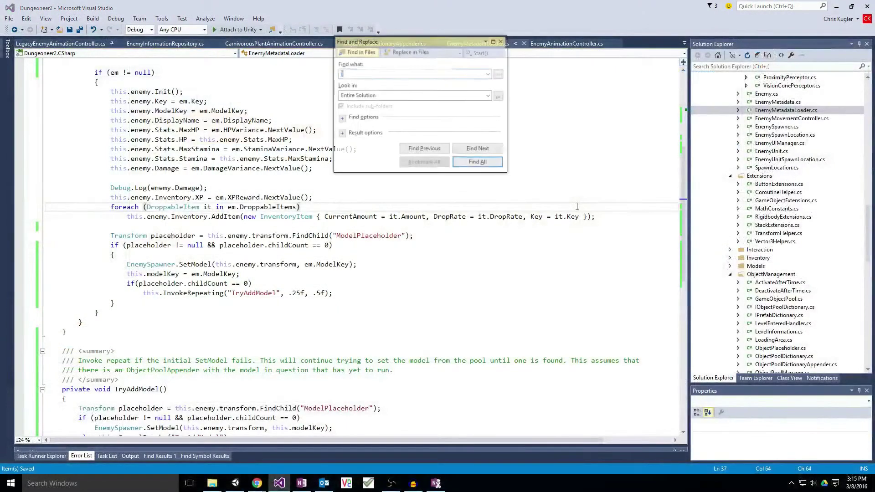
{"action": "type", "text": "Trans"}
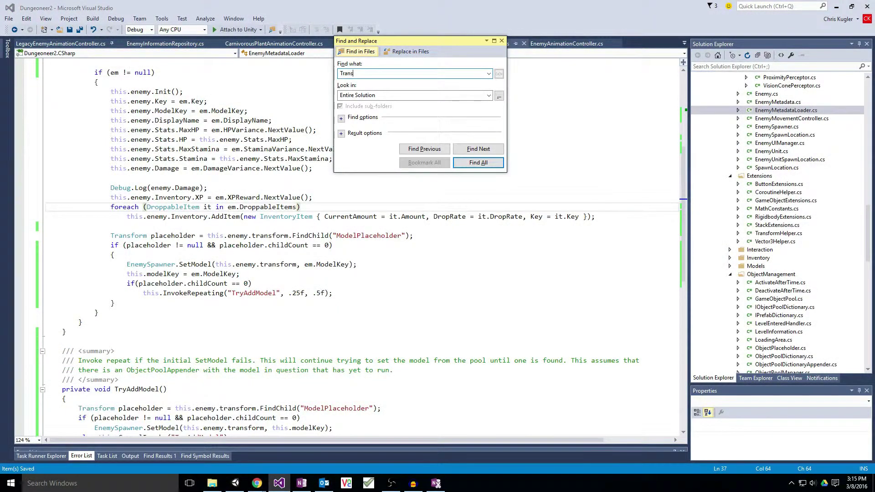
{"action": "type", "text": "parentF"}
{"action": "key", "text": "Return"}
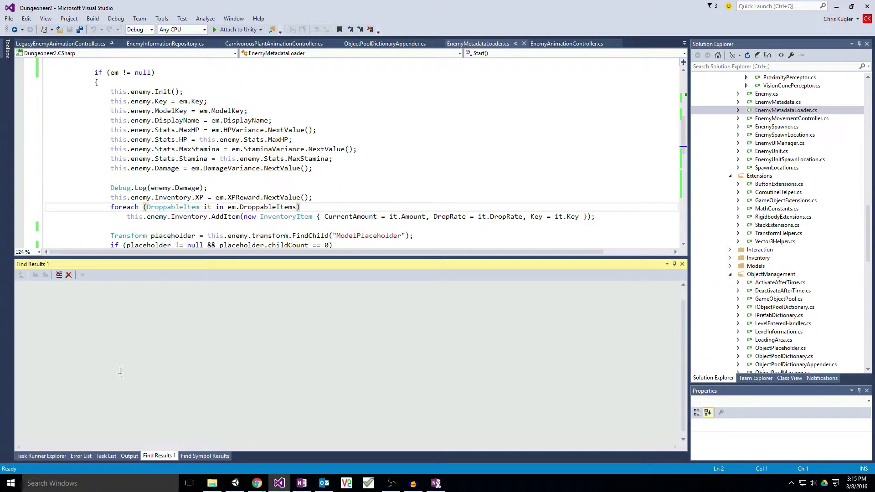
{"action": "mouse_move", "coordinate": [268, 154]}
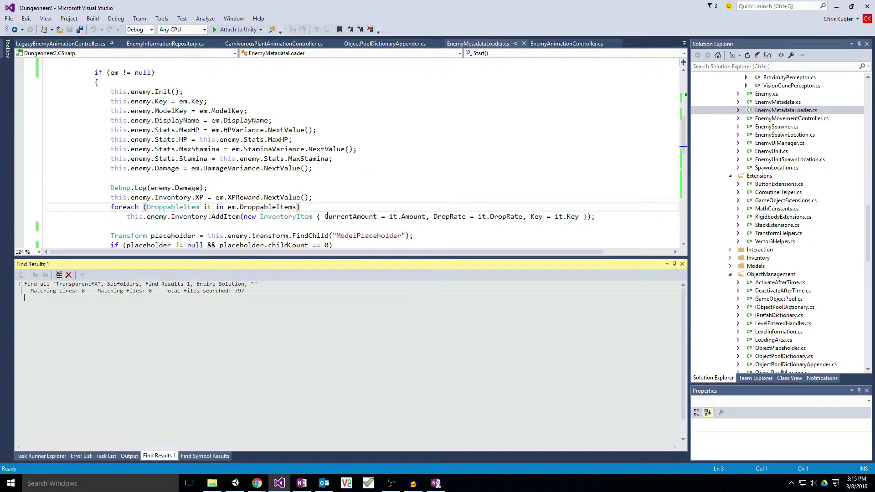
{"action": "left_click", "coordinate": [401, 159]}
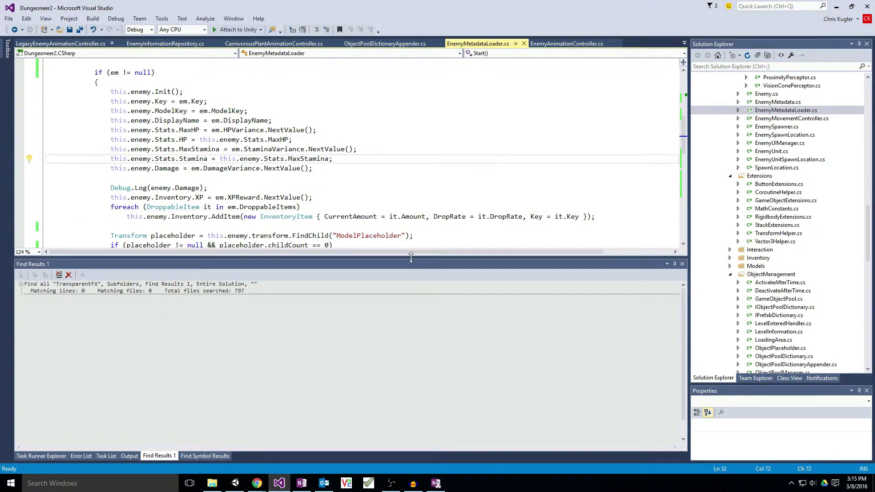
{"action": "left_click_drag", "start_coordinate": [403, 257], "coordinate": [407, 444]}
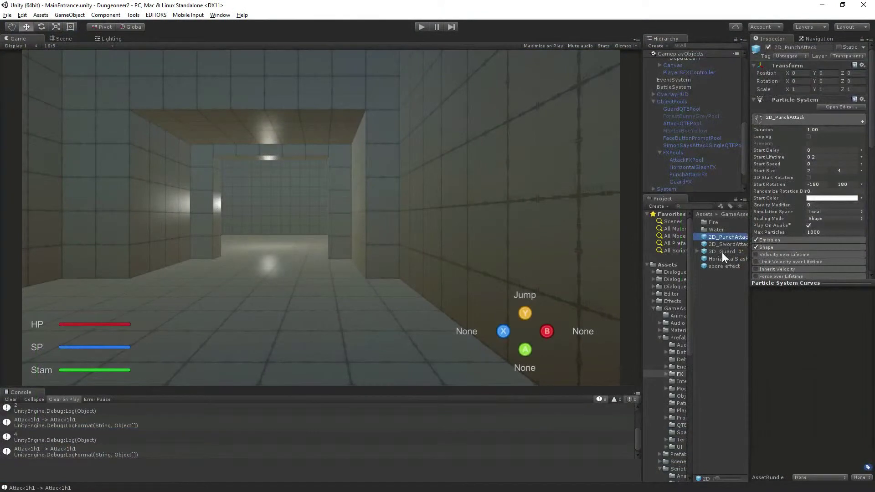
Back in Unity, set the 2D_PunchAttack, 2D_SwordAttack, 3D_Guard_01 and HorizontalSlash prefabs and their children to the Depth1 layer.
{"action": "left_click", "coordinate": [722, 254], "text": "shift"}
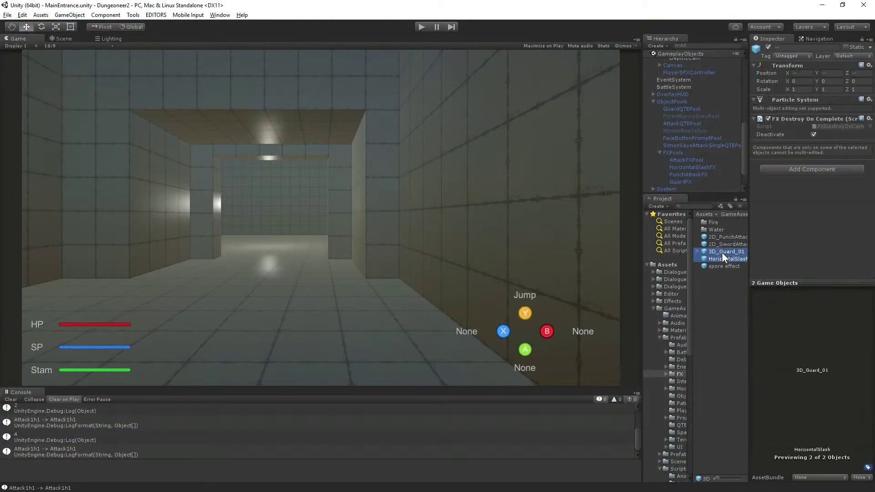
{"action": "left_click", "coordinate": [852, 56]}
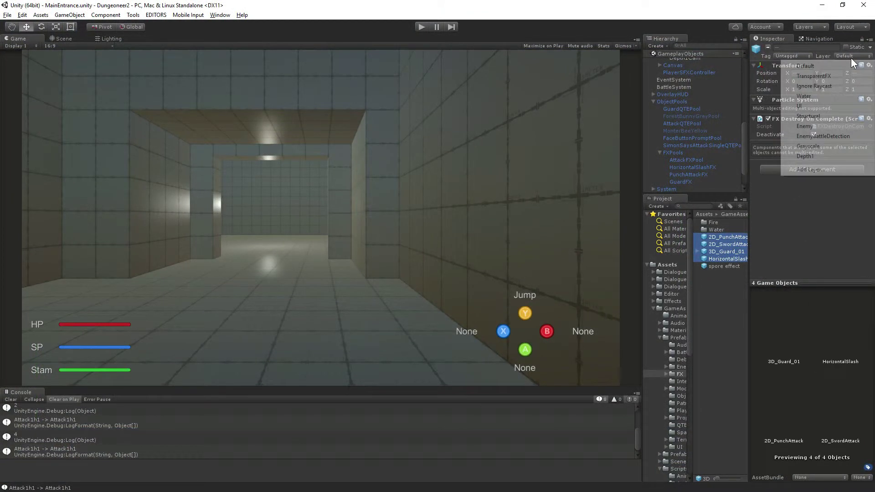
{"action": "left_click", "coordinate": [805, 156]}
{"action": "left_click", "coordinate": [396, 267]}
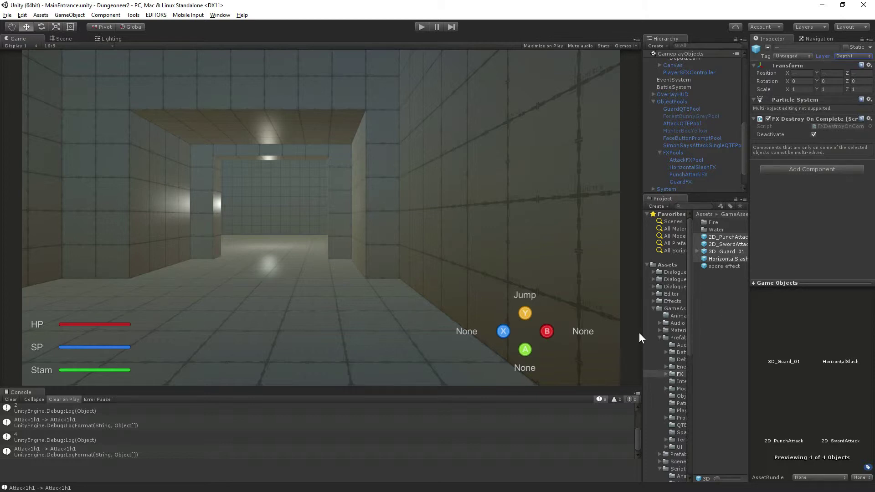
Widen the project browser and its folder tree, and show the contents of the QTE prefab folder.
{"action": "left_click_drag", "start_coordinate": [638, 332], "coordinate": [570, 334]}
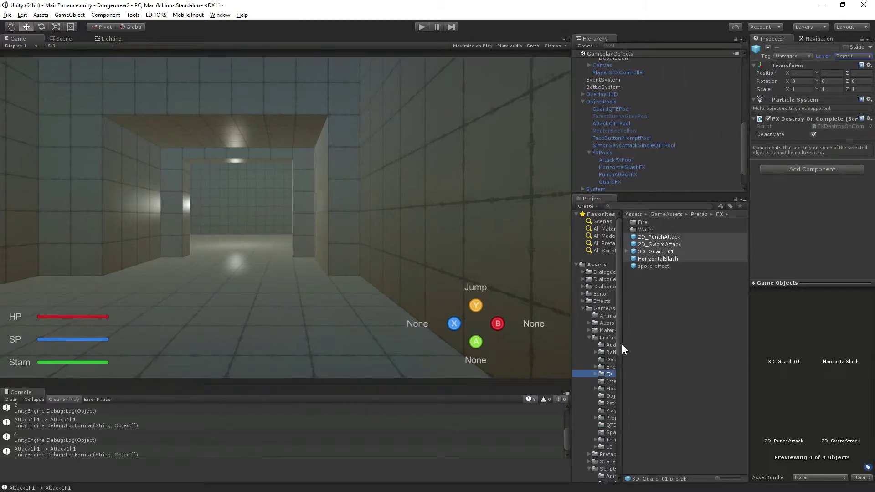
{"action": "left_click_drag", "start_coordinate": [622, 343], "coordinate": [659, 343]}
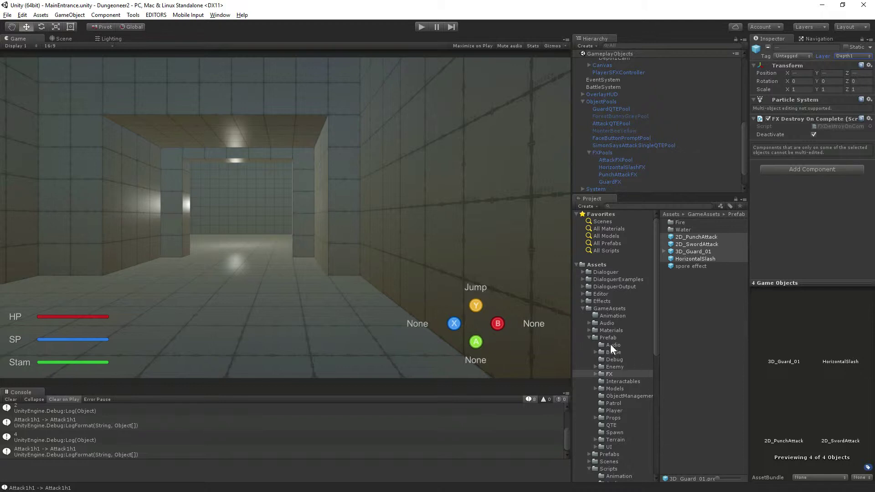
{"action": "left_click", "coordinate": [606, 425]}
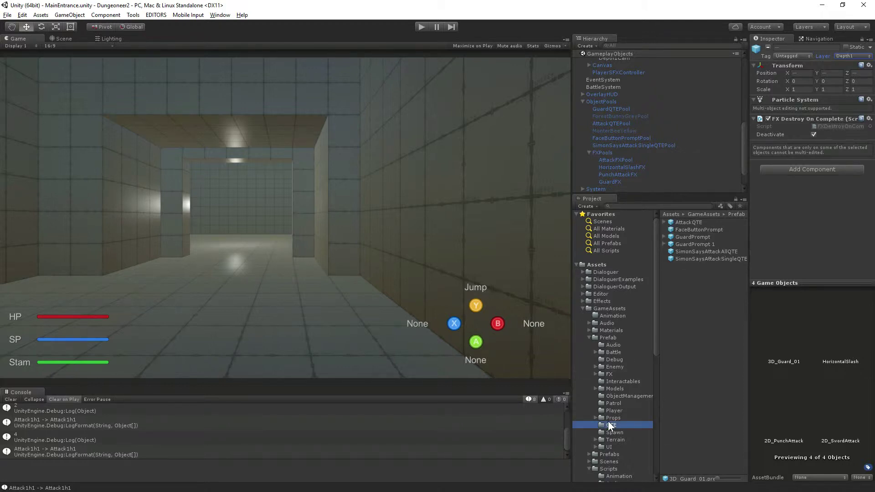
Check the assigned layer of each QTE prefab in turn, from AttackQTE to SimonSaysAttackSingleQTE, comparing GuardPrompt with GuardPrompt 1.
{"action": "left_click", "coordinate": [685, 223]}
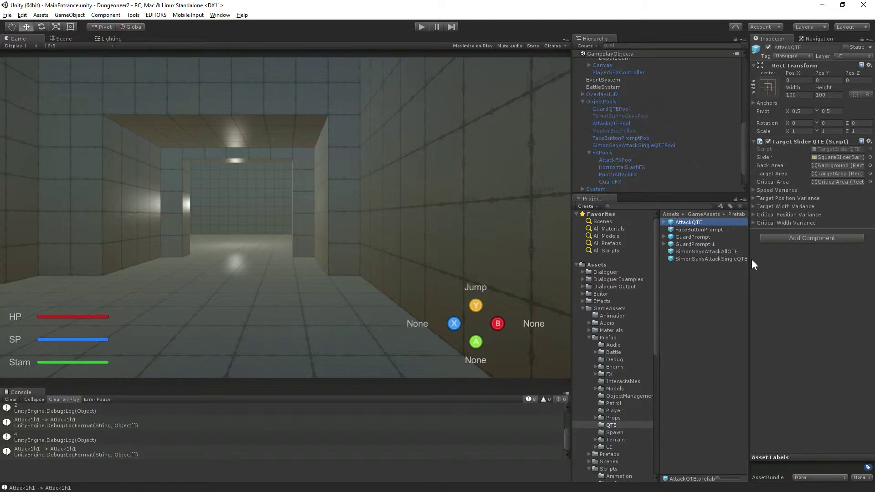
{"action": "key", "text": "Down"}
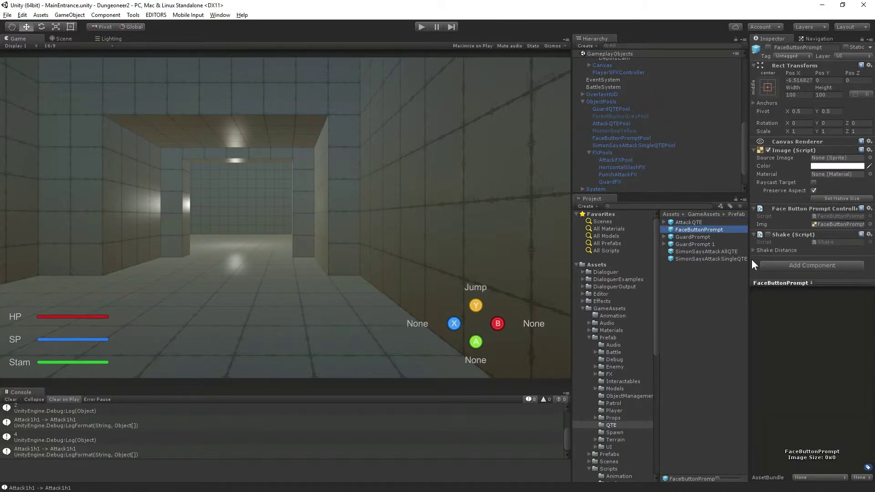
{"action": "key", "text": "Down"}
{"action": "key", "text": "Down"}
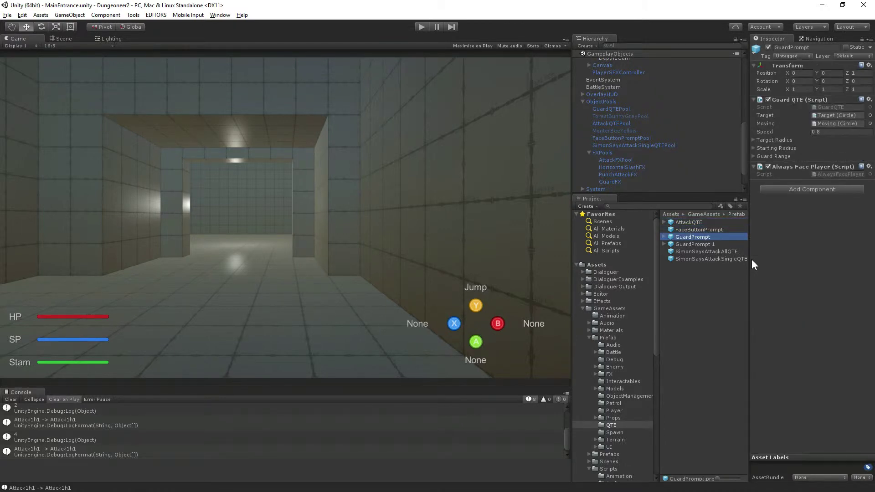
{"action": "key", "text": "Up"}
{"action": "key", "text": "Down"}
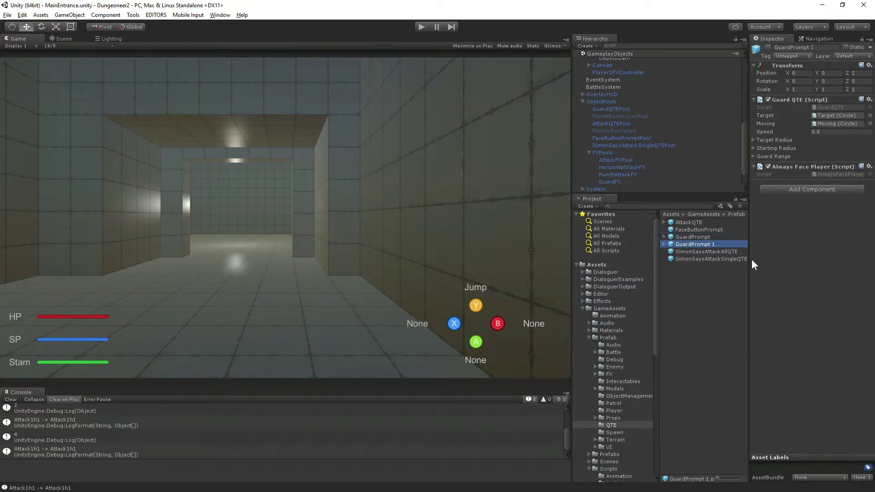
{"action": "key", "text": "Up"}
{"action": "key", "text": "Down"}
{"action": "key", "text": "Up"}
{"action": "key", "text": "Down"}
{"action": "key", "text": "Down"}
{"action": "key", "text": "Down"}
{"action": "key", "text": "ctrl+a"}
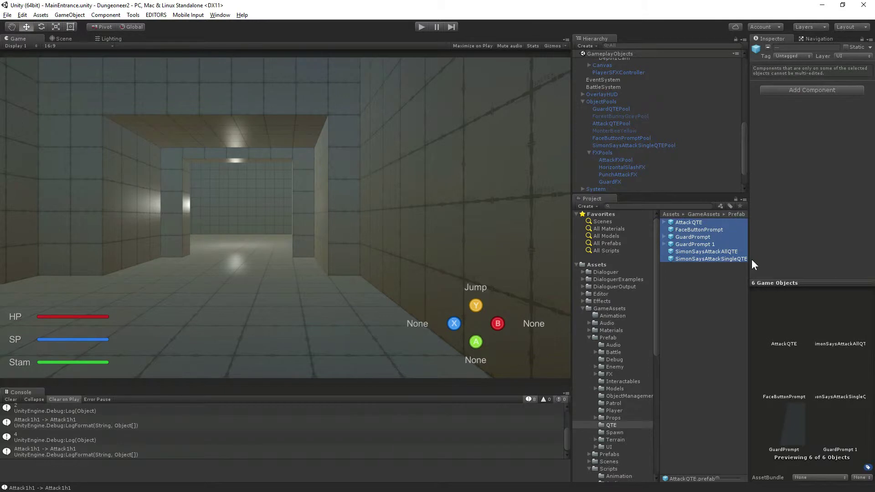
{"action": "left_click", "coordinate": [846, 55]}
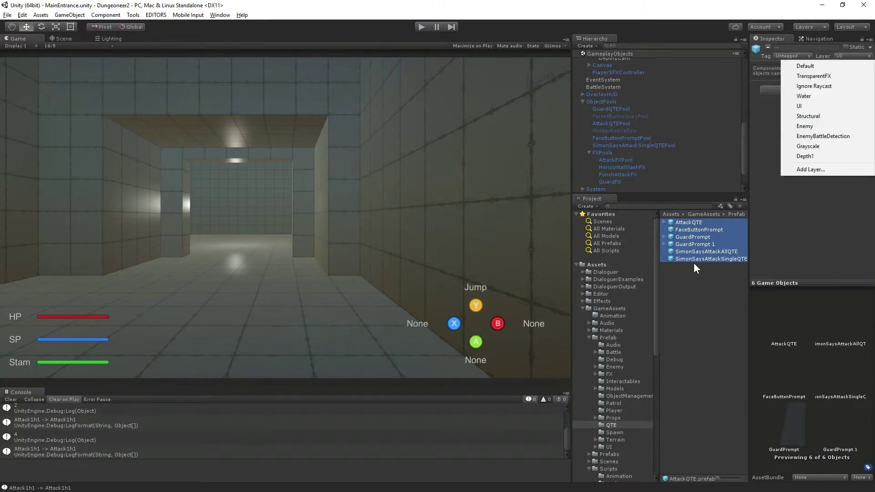
{"action": "left_click", "coordinate": [694, 263]}
Recheck the layers of the AttackQTE, FaceButtonPrompt and GuardPrompt prefabs.
{"action": "left_click", "coordinate": [682, 220]}
{"action": "key", "text": "Down"}
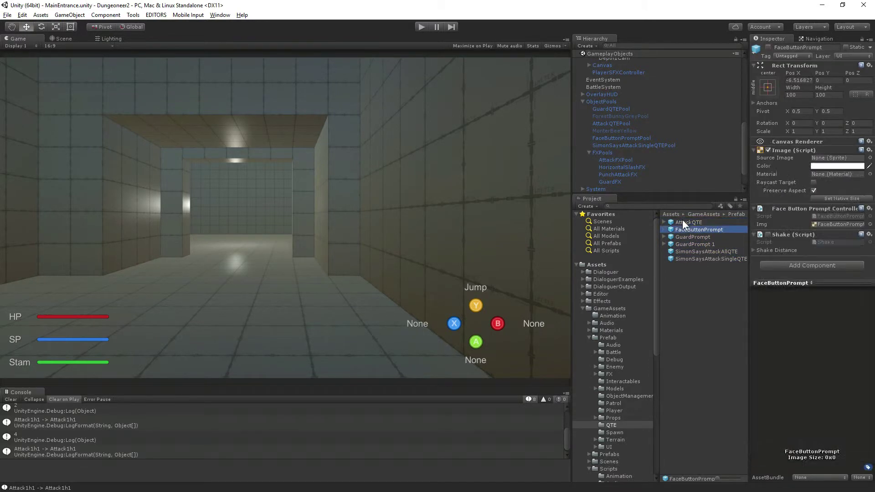
{"action": "key", "text": "Down"}
{"action": "key", "text": "Up"}
{"action": "key", "text": "Down"}
{"action": "key", "text": "Up"}
Set all six prefabs in the QTE folder and their child objects to the Depth1 layer.
{"action": "key", "text": "ctrl+a"}
{"action": "left_click", "coordinate": [843, 55]}
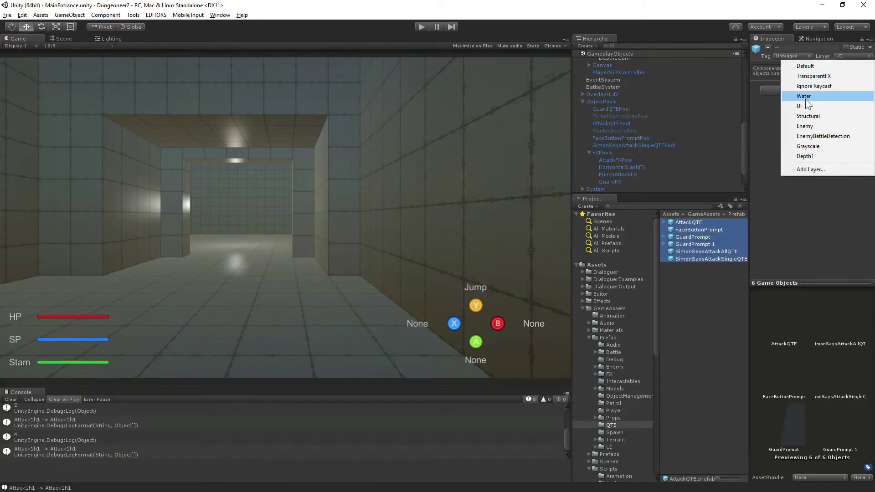
{"action": "left_click", "coordinate": [809, 156]}
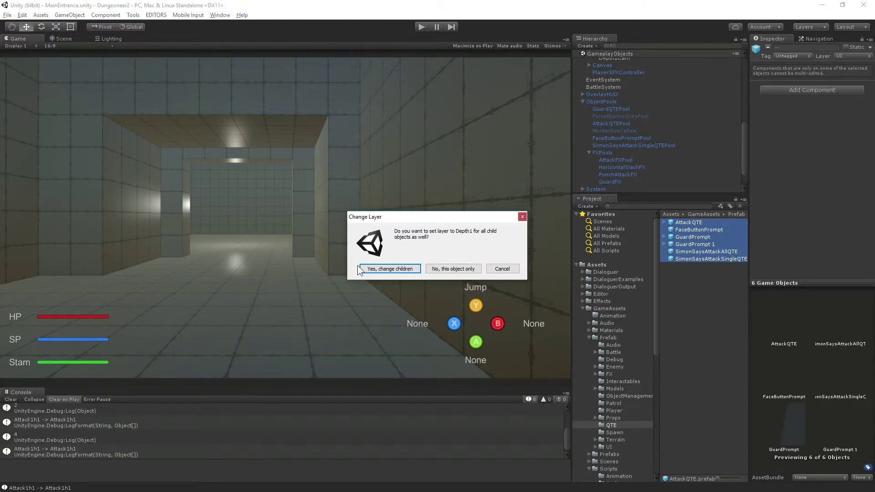
{"action": "left_click", "coordinate": [381, 270]}
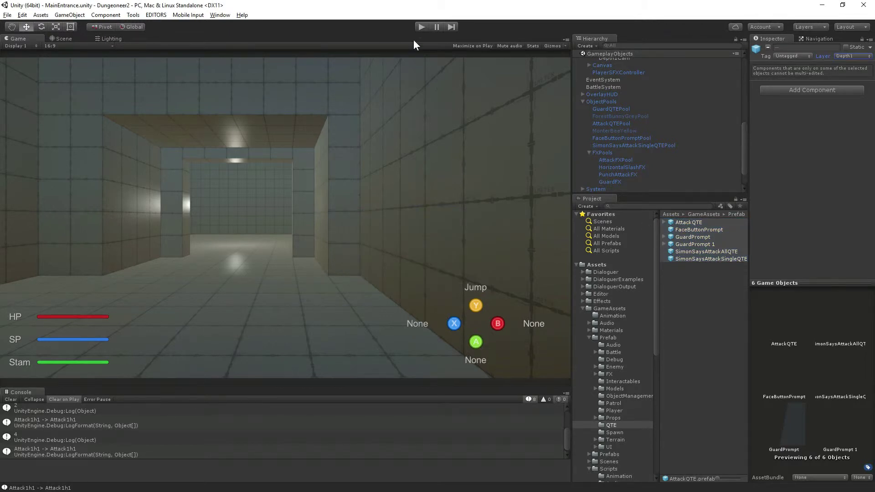
Playtest the skeleton fight until the enemy is killed, observing how the guard ring and attack effects render, and end the playtest.
{"action": "left_click", "coordinate": [421, 27]}
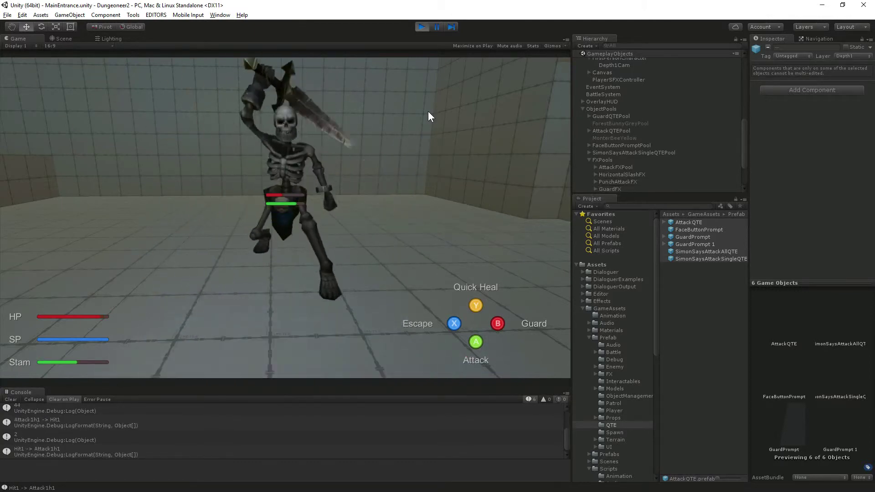
{"action": "key", "text": "a"}
{"action": "key", "text": "a"}
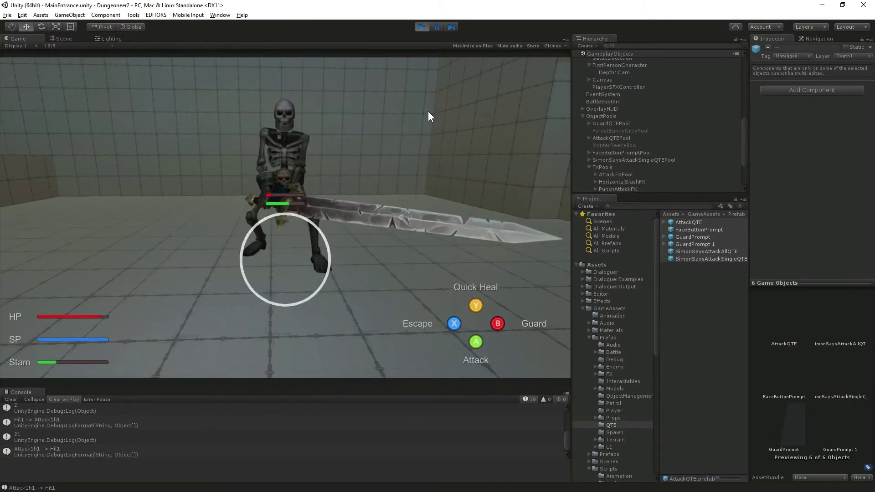
{"action": "key", "text": "a"}
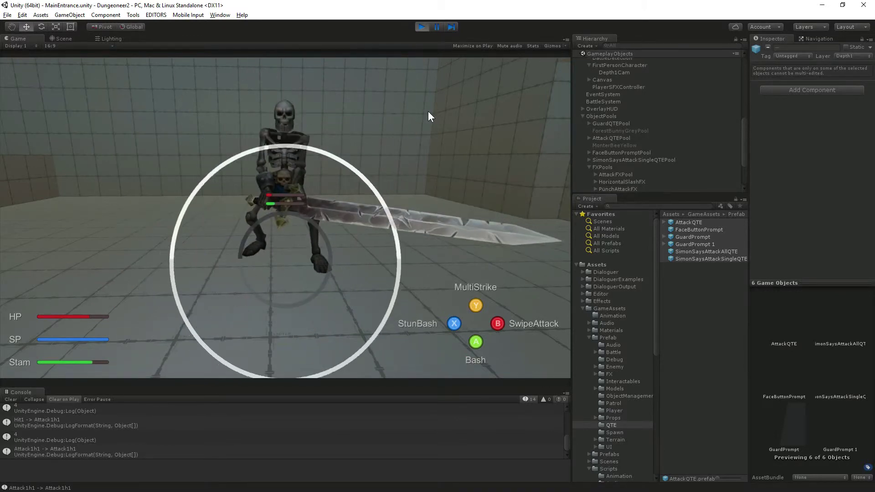
{"action": "key", "text": "a"}
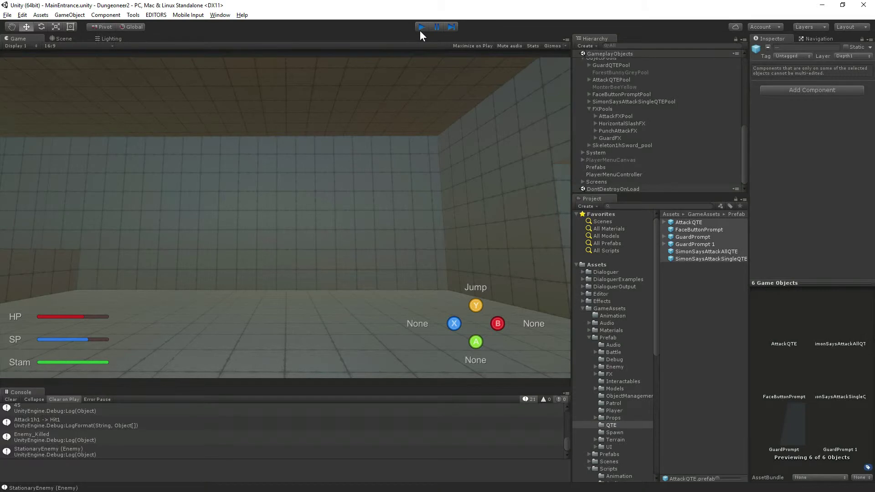
{"action": "left_click", "coordinate": [420, 31]}
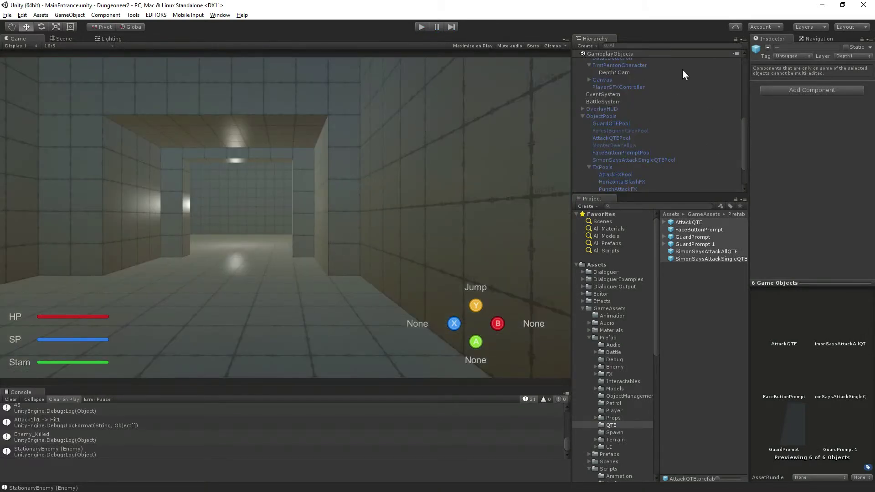
{"action": "scroll", "coordinate": [636, 119], "scroll_direction": "up", "scroll_amount": 5}
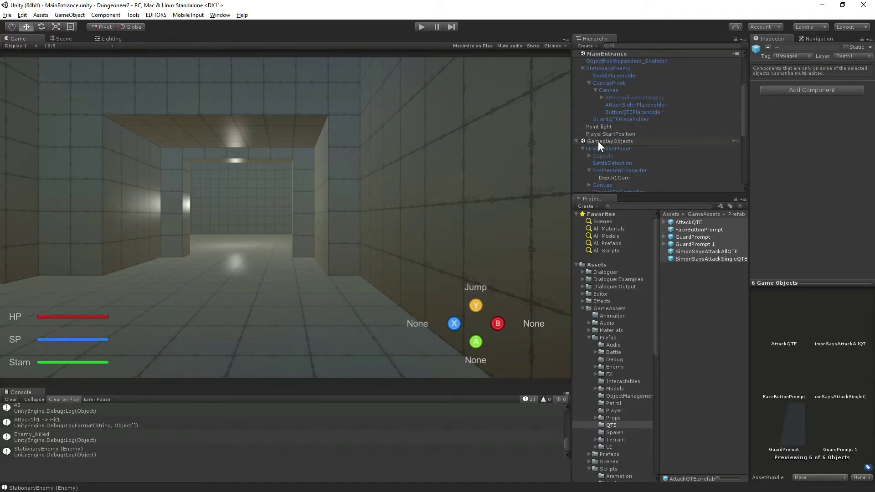
{"action": "scroll", "coordinate": [598, 141], "scroll_direction": "up", "scroll_amount": 4}
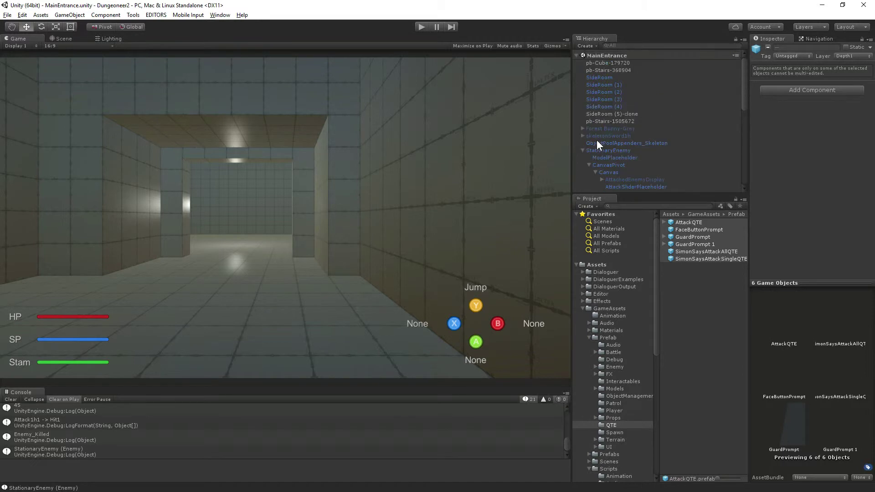
{"action": "scroll", "coordinate": [637, 178], "scroll_direction": "down", "scroll_amount": 6}
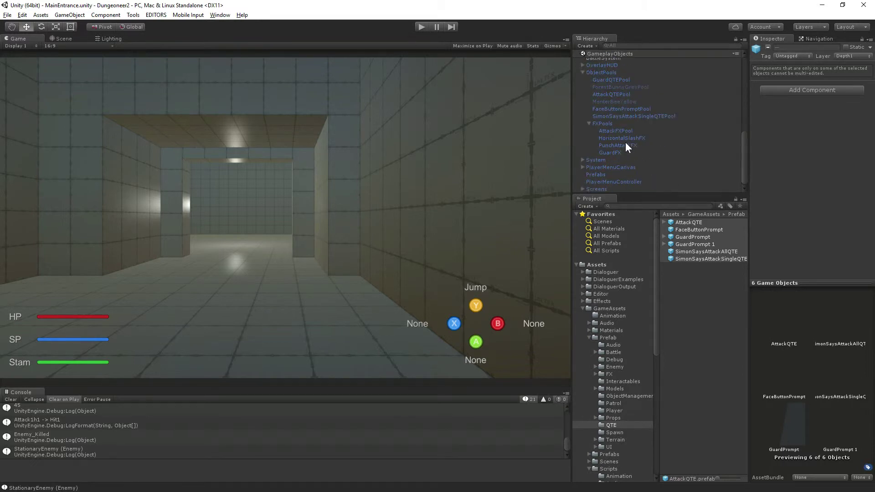
Start a playtest and switch the Depth1Cam camera's projection to Orthographic during the skeleton fight.
{"action": "left_click", "coordinate": [420, 27]}
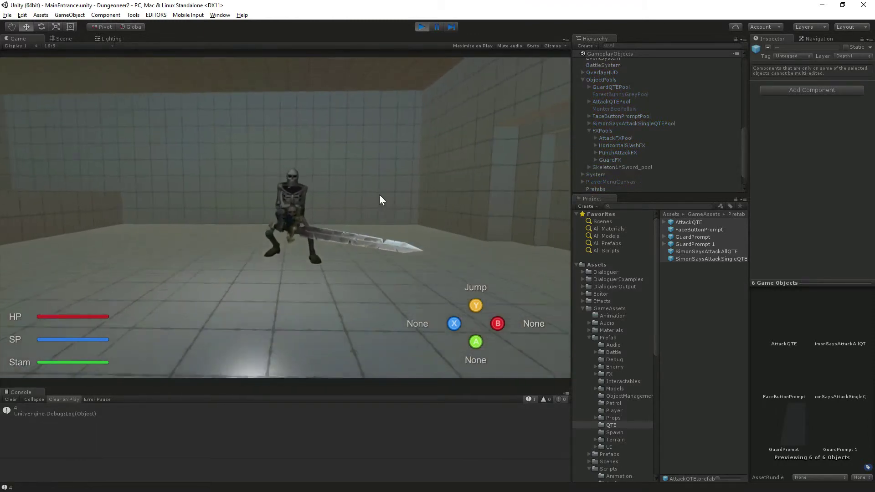
{"action": "scroll", "coordinate": [601, 164], "scroll_direction": "down", "scroll_amount": 2}
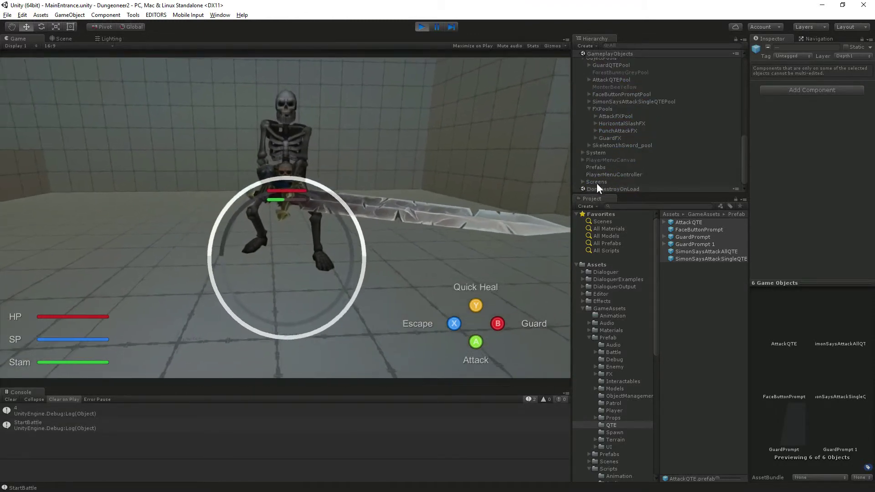
{"action": "scroll", "coordinate": [608, 136], "scroll_direction": "up", "scroll_amount": 5}
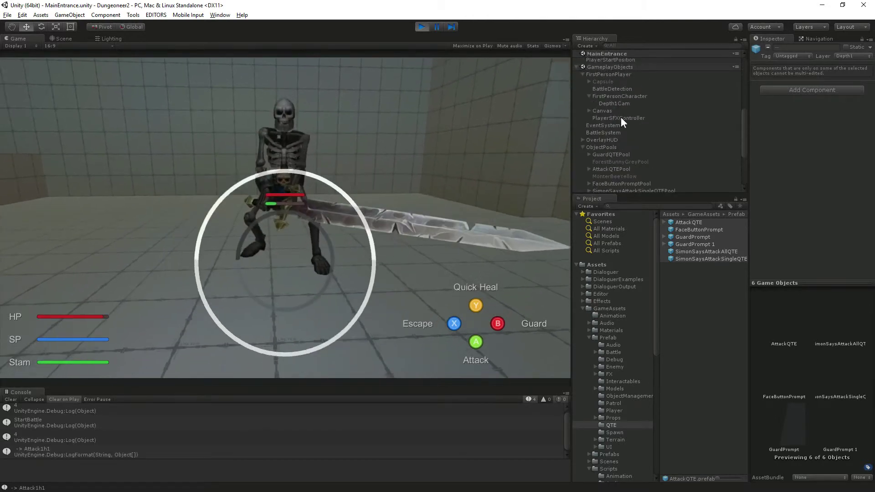
{"action": "left_click", "coordinate": [618, 118]}
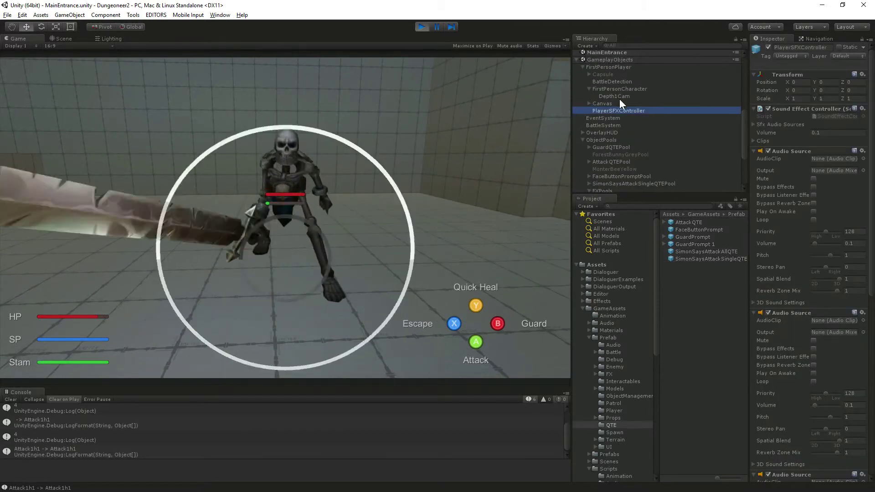
{"action": "left_click", "coordinate": [619, 98]}
{"action": "left_click", "coordinate": [827, 127]}
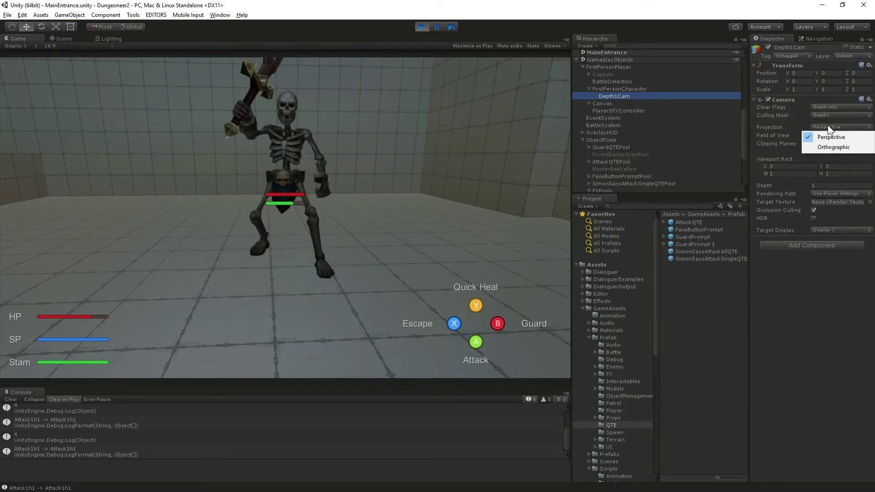
{"action": "left_click", "coordinate": [833, 147]}
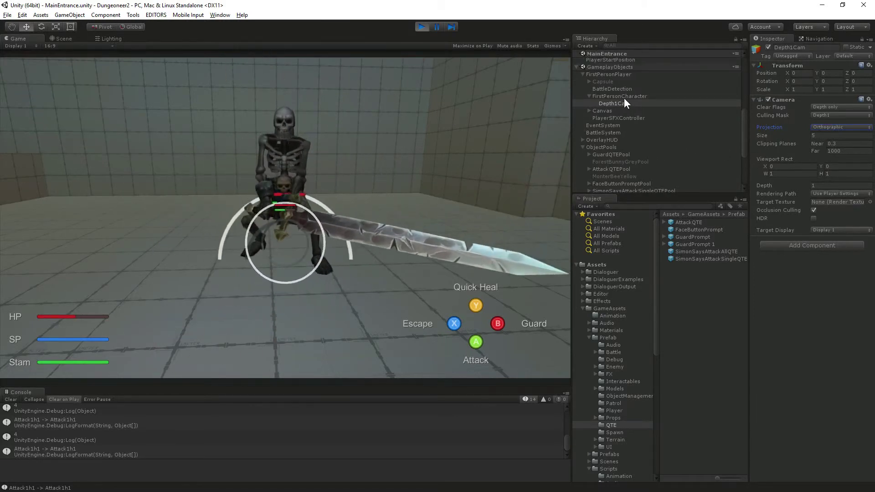
Exclude the Depth1 layer from the FirstPersonCharacter camera's culling mask while the playtest is running.
{"action": "left_click", "coordinate": [624, 97]}
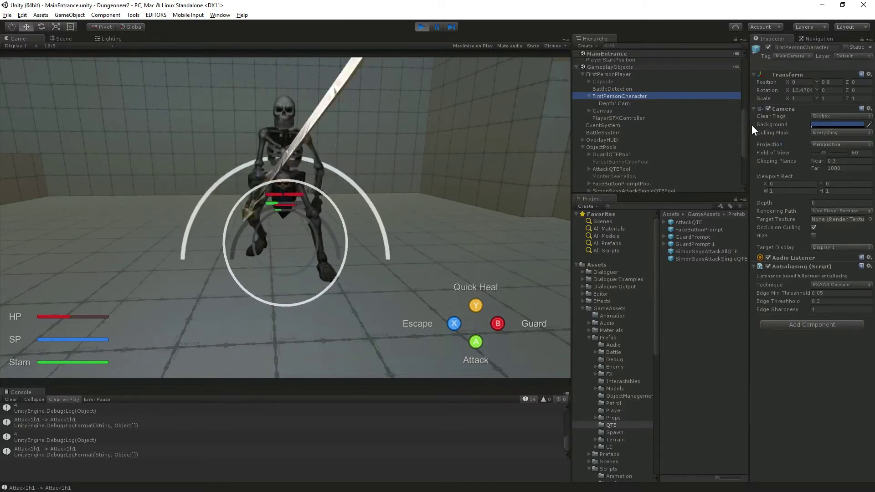
{"action": "left_click", "coordinate": [827, 133]}
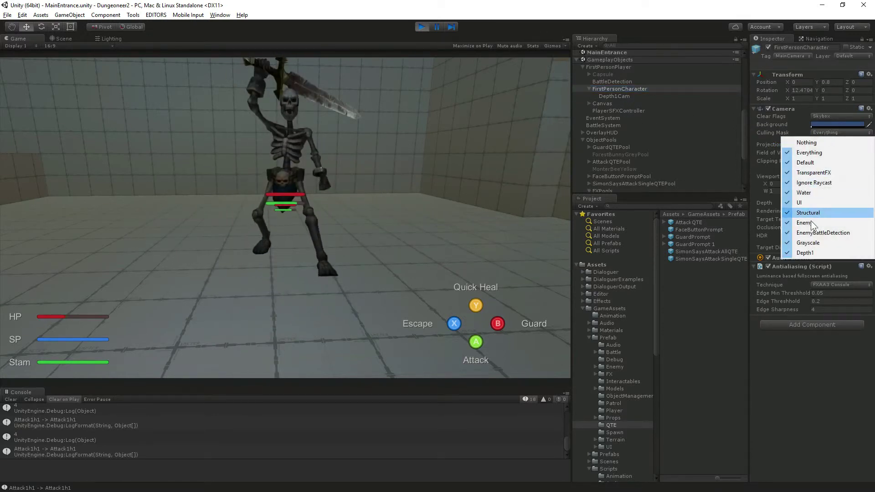
{"action": "left_click", "coordinate": [812, 253]}
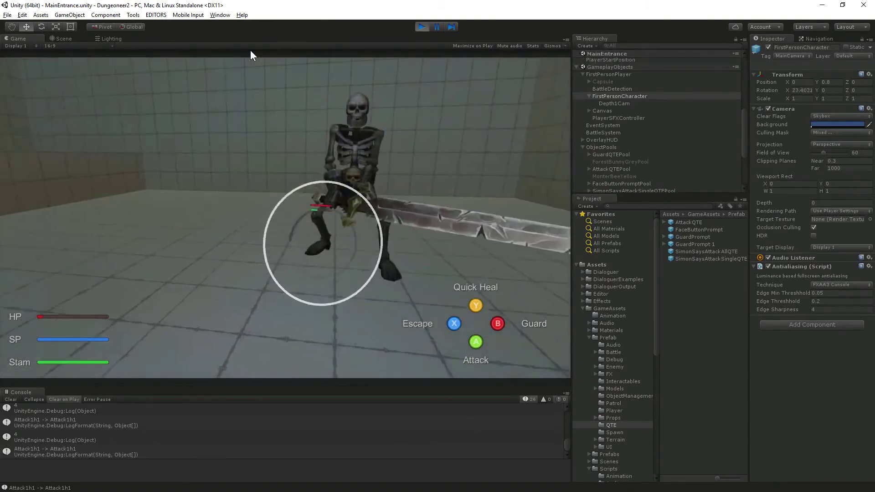
Set Depth1Cam's projection back to Perspective and retry the skeleton fight from the defeat screen, ending the playtest after observing the prompts.
{"action": "left_click", "coordinate": [852, 144]}
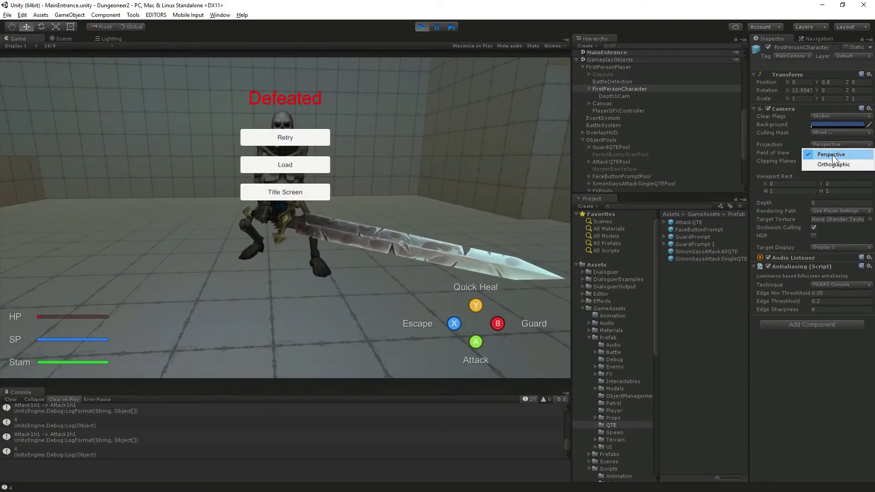
{"action": "left_click", "coordinate": [622, 97]}
{"action": "left_click", "coordinate": [820, 127]}
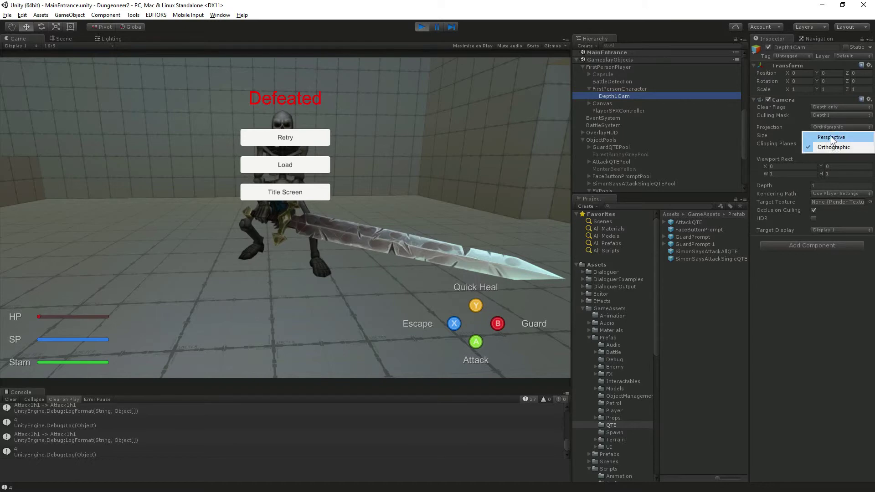
{"action": "left_click", "coordinate": [829, 135]}
{"action": "left_click", "coordinate": [312, 135]}
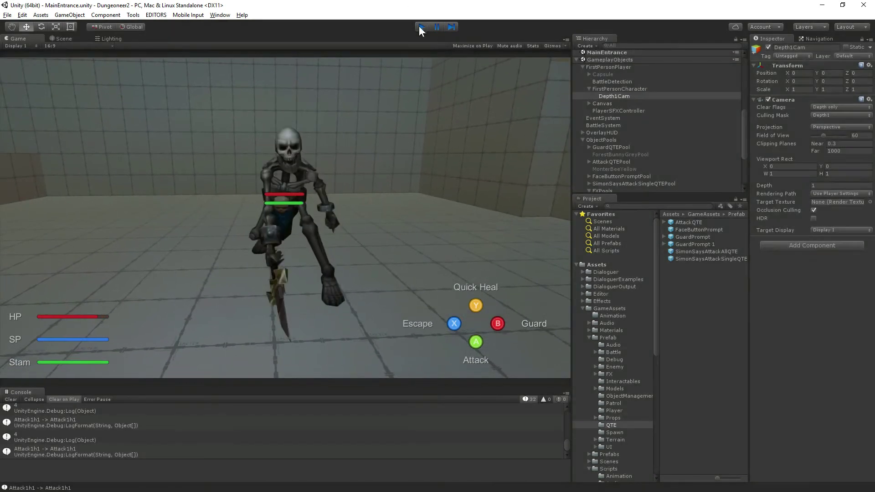
{"action": "left_click", "coordinate": [421, 27]}
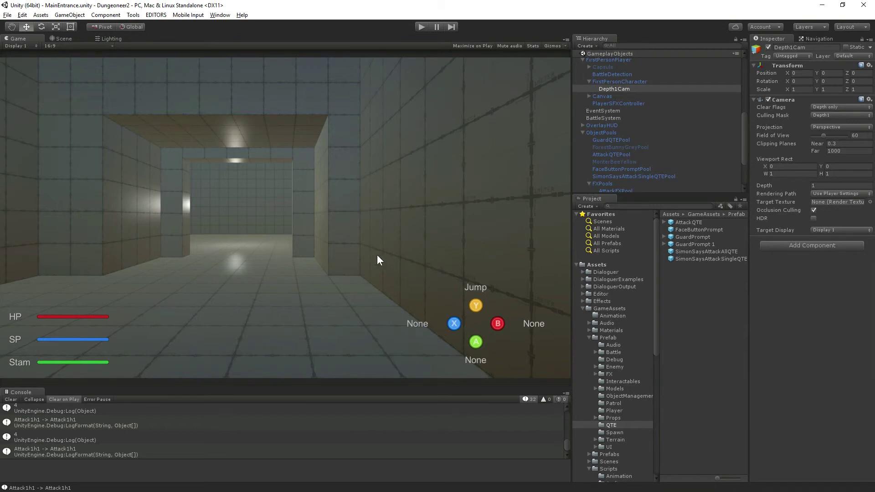
Check the FirstPersonCharacter camera's settings outside play mode and look over the object pools in the hierarchy.
{"action": "left_click", "coordinate": [638, 82]}
{"action": "scroll", "coordinate": [643, 103], "scroll_direction": "down", "scroll_amount": 3}
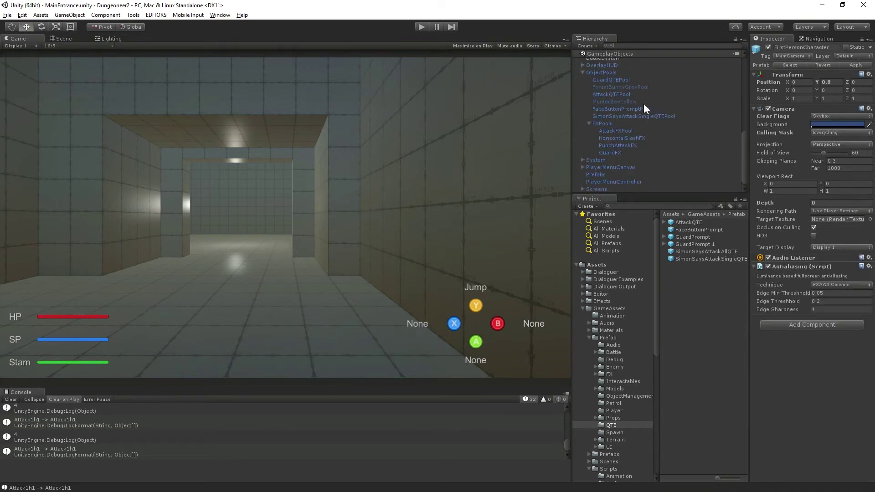